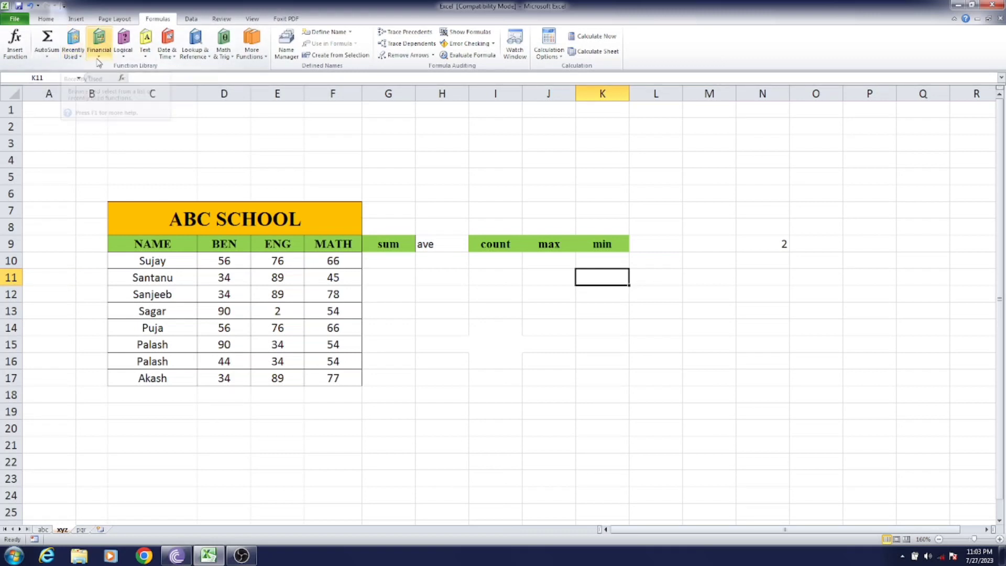
- Examine the functions offered in the Financial, Logical, Text, Date & Time, Math & Trig and More Functions categories
left_click(99, 58)
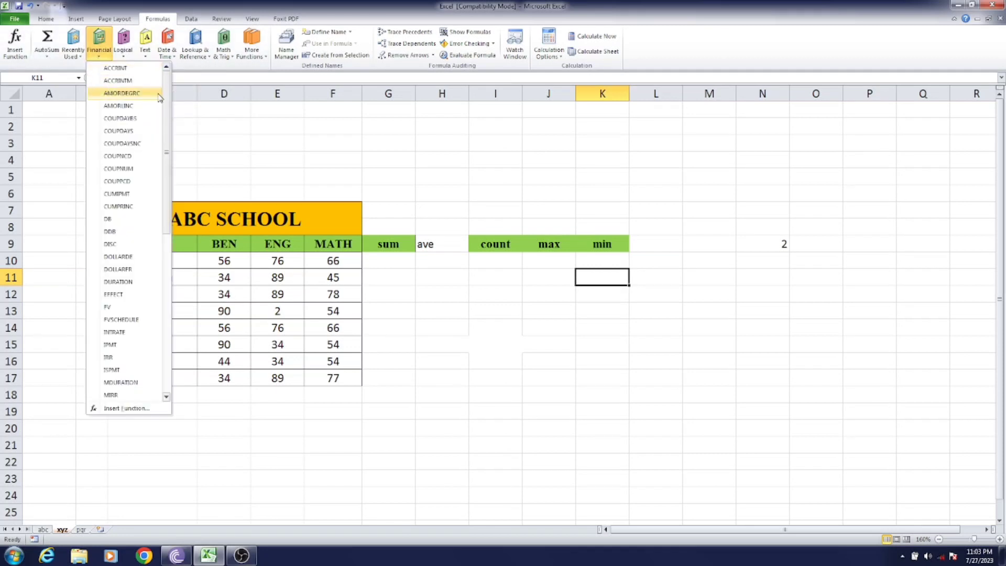
left_click_drag(166, 136, 176, 84)
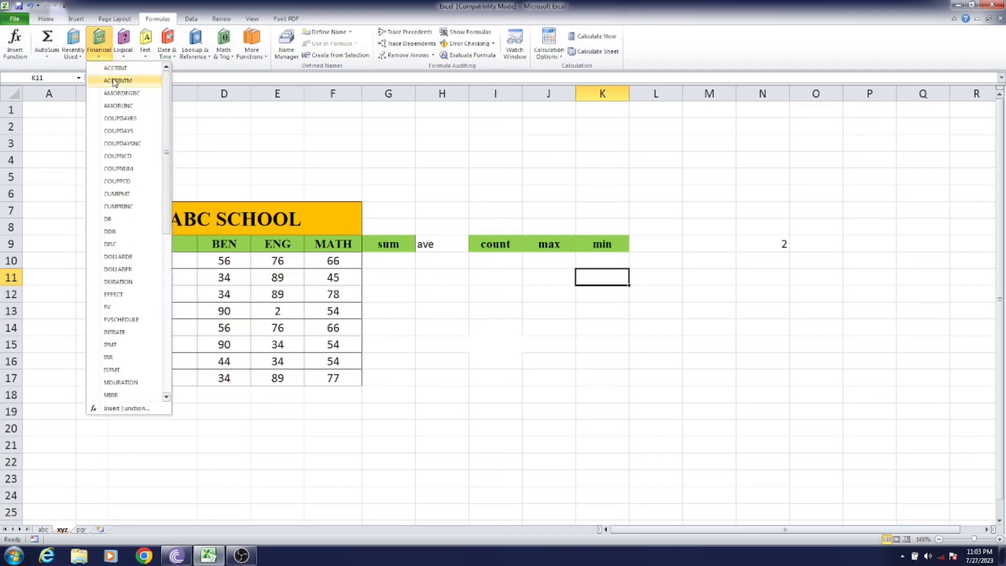
left_click(125, 57)
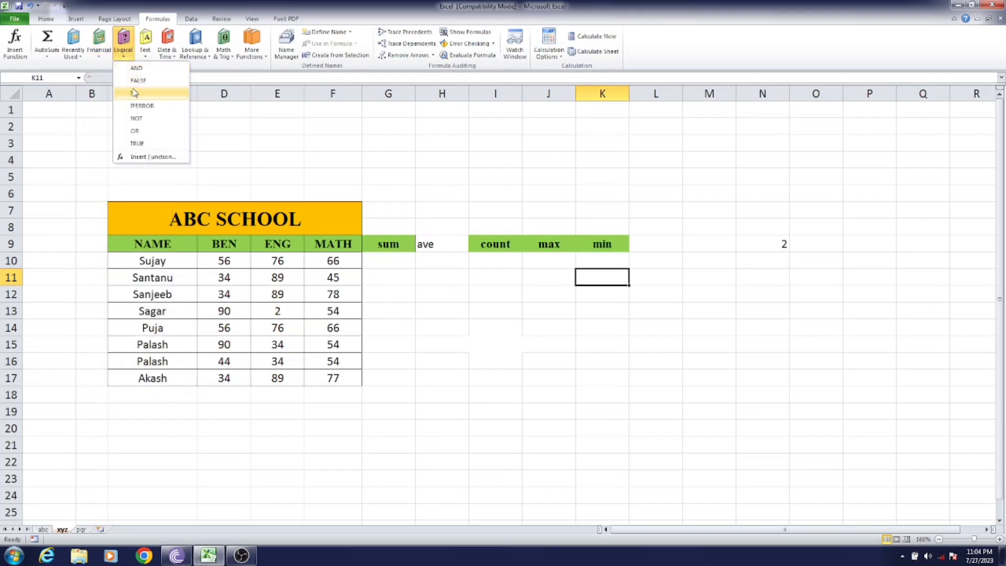
left_click(148, 57)
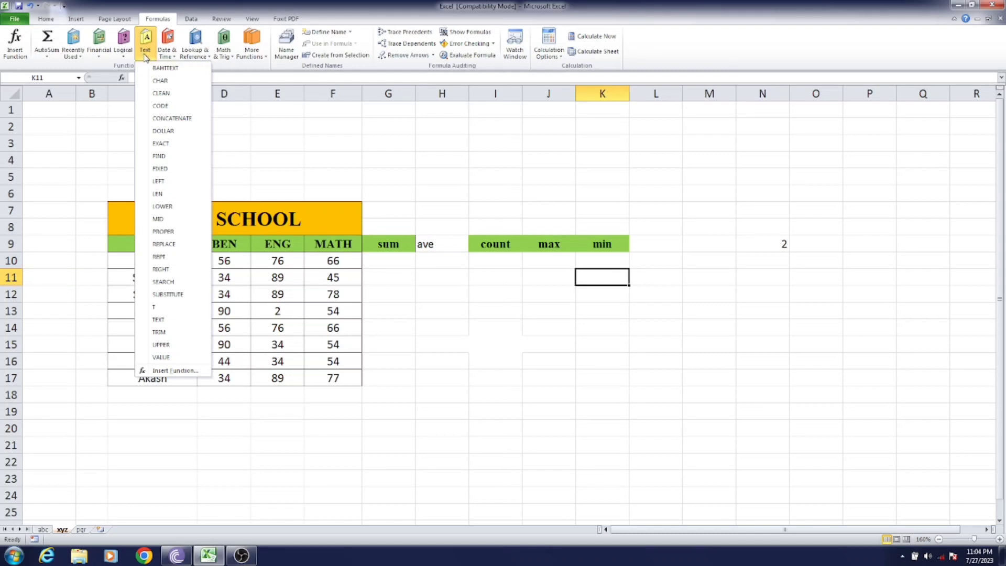
left_click(164, 56)
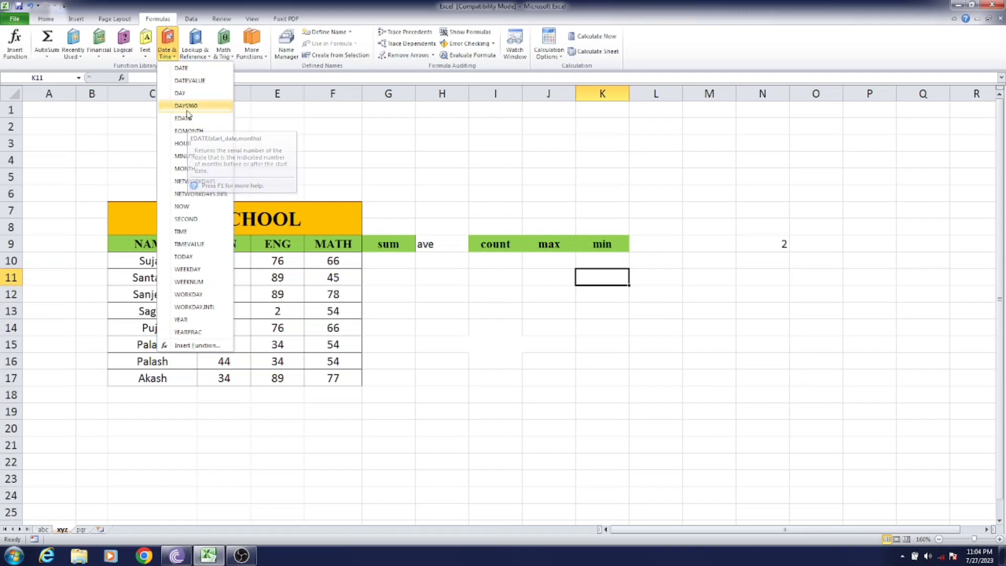
left_click(223, 57)
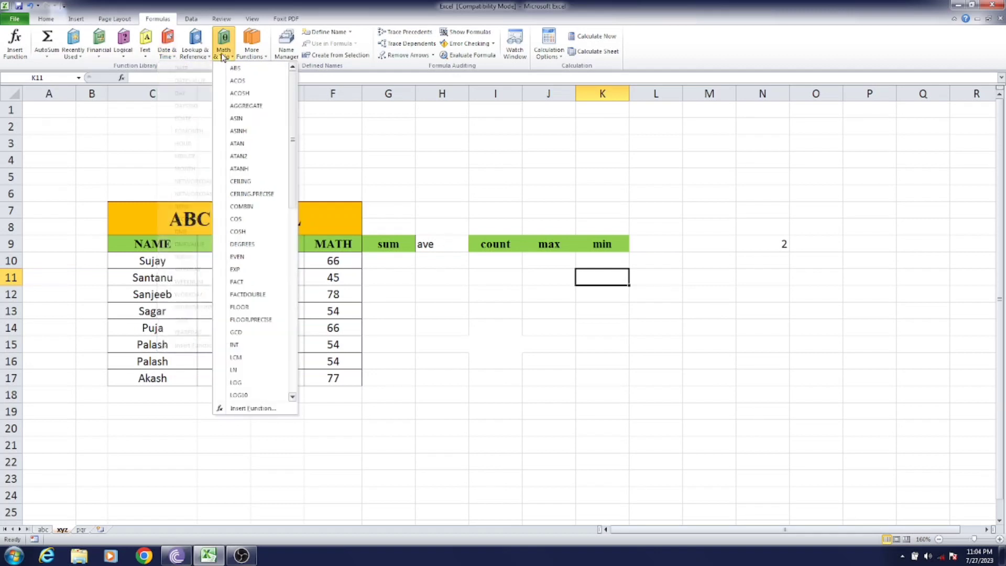
left_click(250, 54)
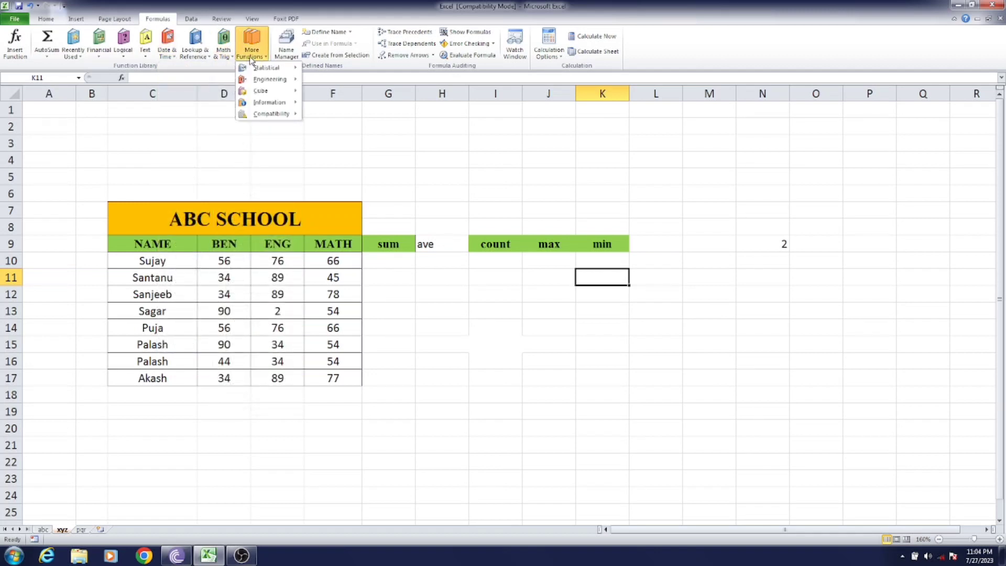
mouse_move(279, 83)
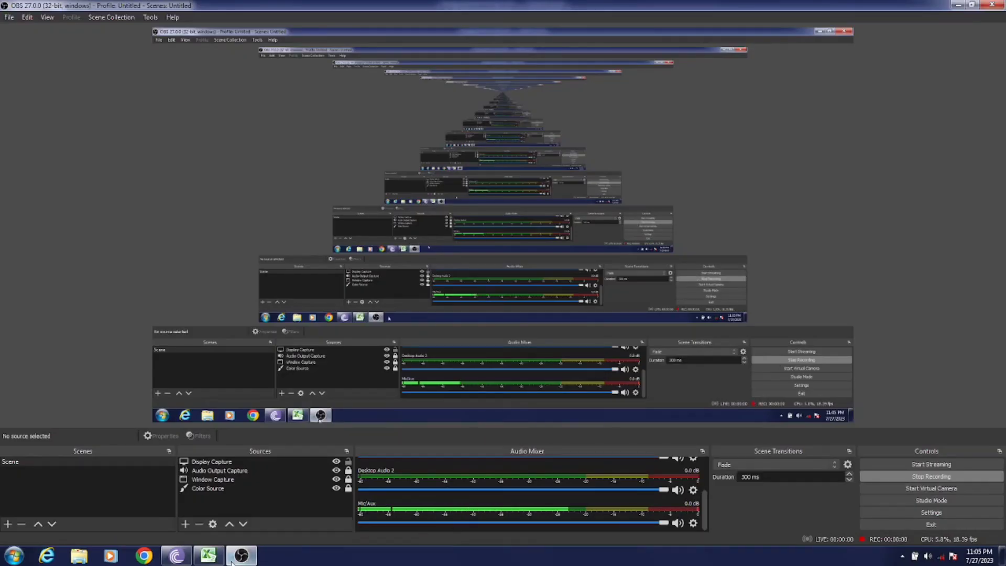
left_click(242, 557)
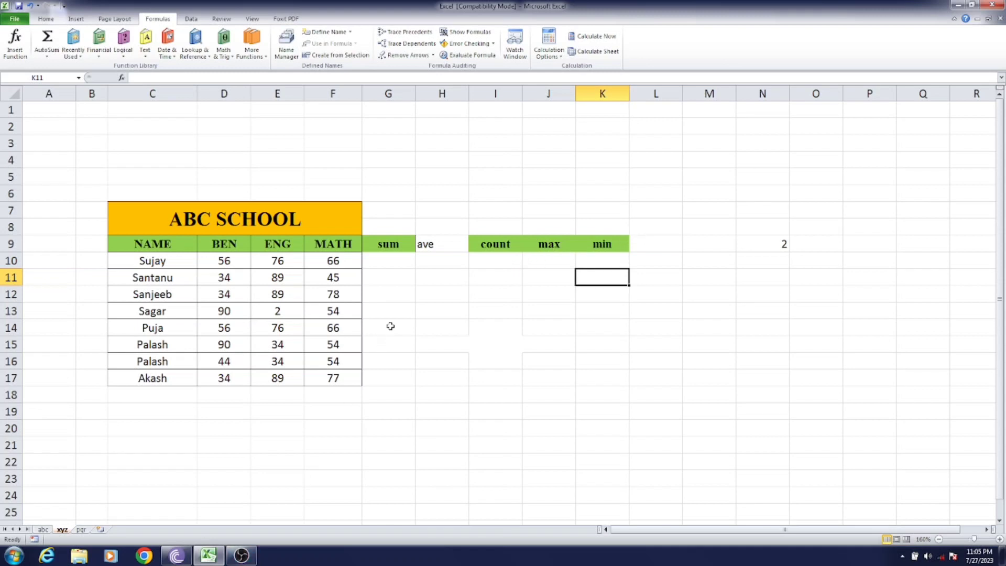
- Calculate the first student's total marks in G10 with the Sum function over D10:F10
left_click(49, 57)
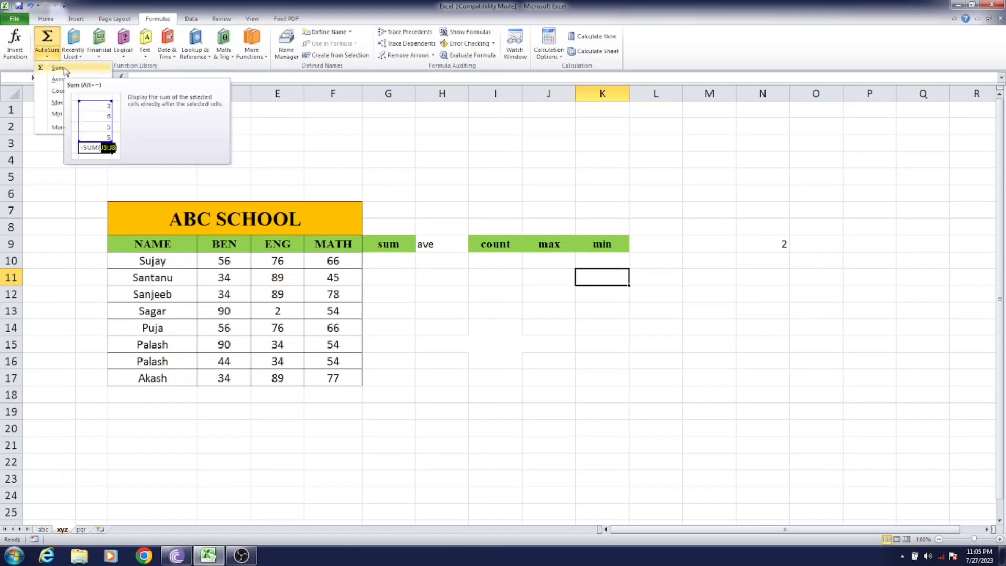
left_click(269, 255)
left_click(162, 261)
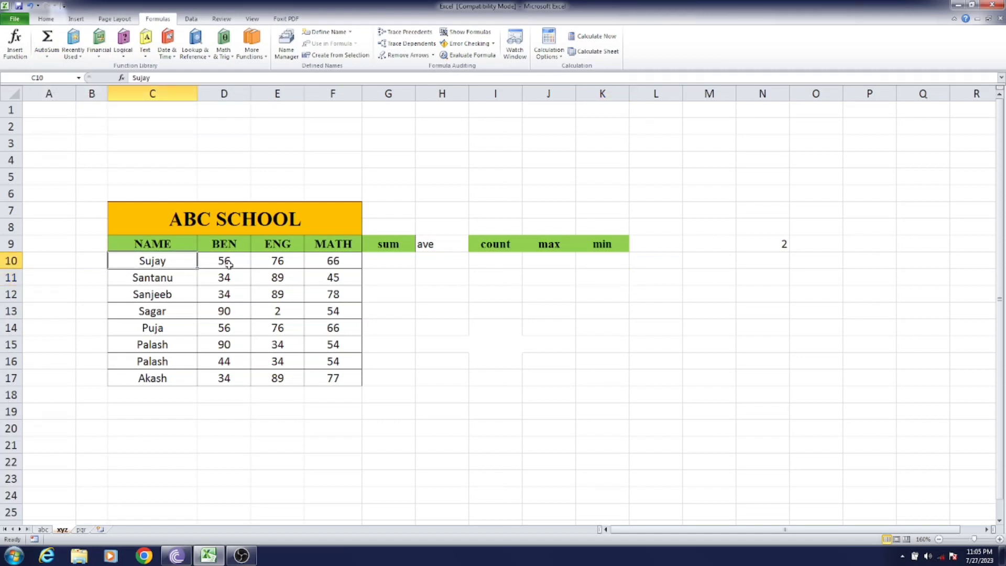
left_click(390, 260)
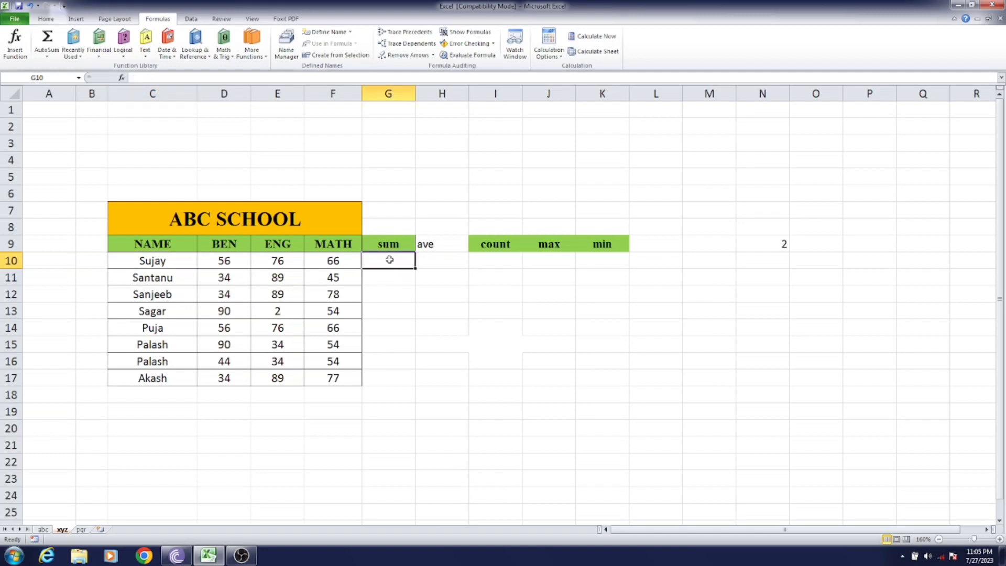
left_click(48, 56)
left_click(55, 67)
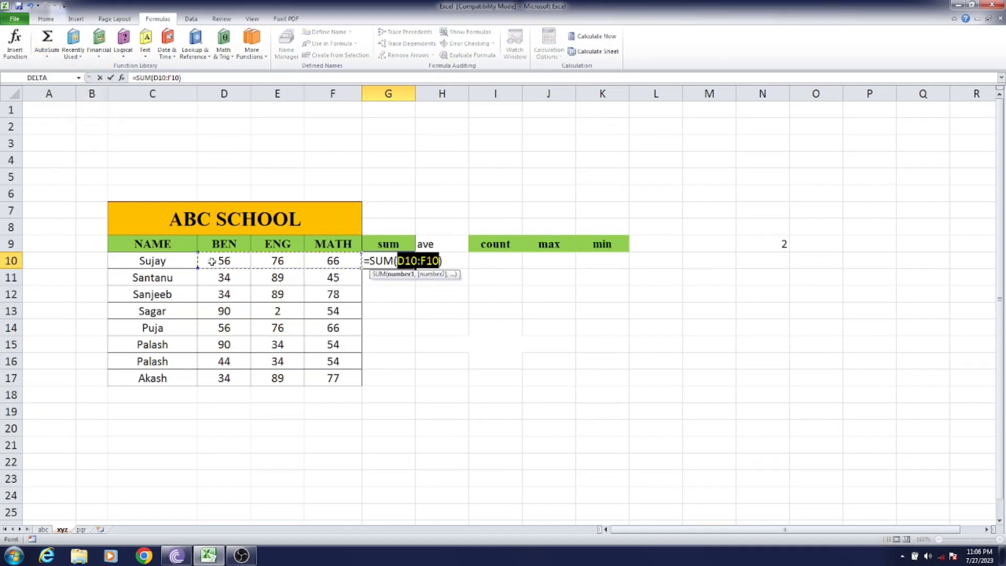
left_click_drag(212, 261, 338, 265)
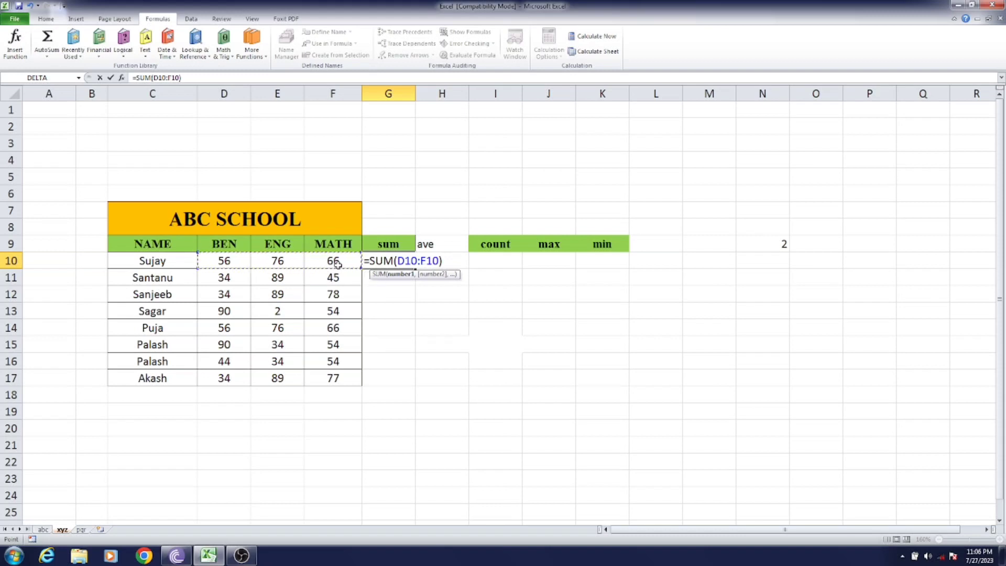
key("Return")
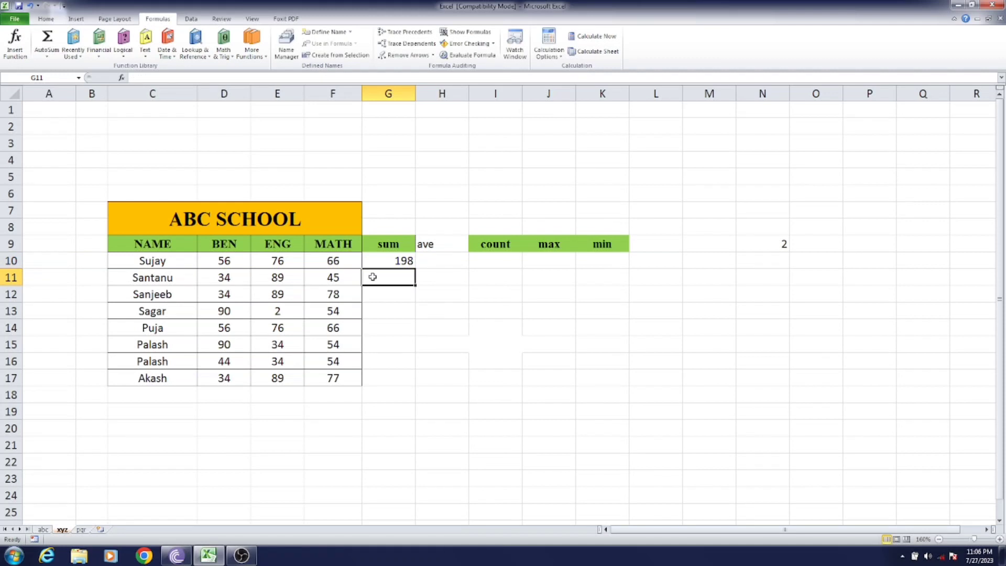
- Fill the sum formula from G10 down to G17 for all the remaining students
left_click(397, 262)
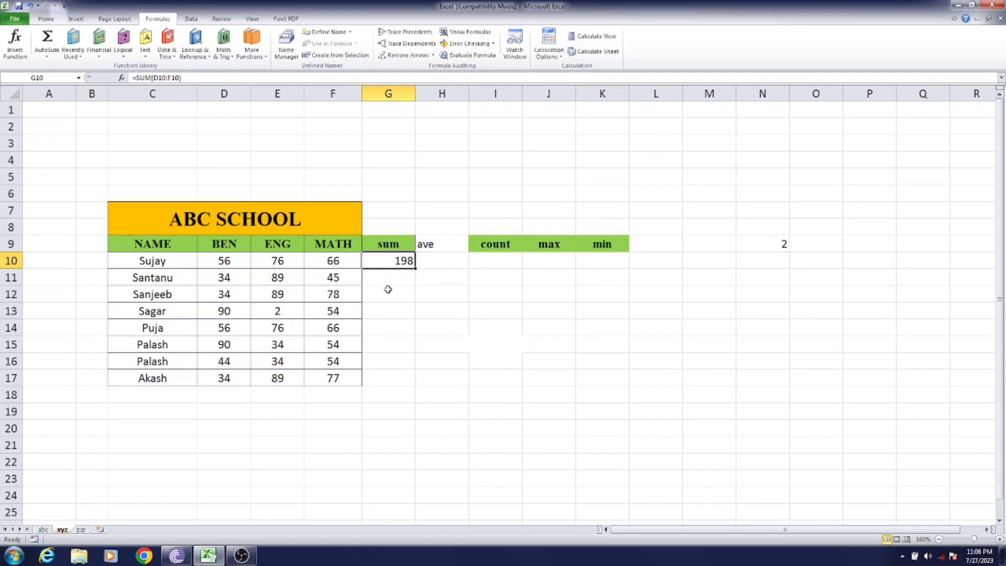
left_click_drag(414, 268, 412, 387)
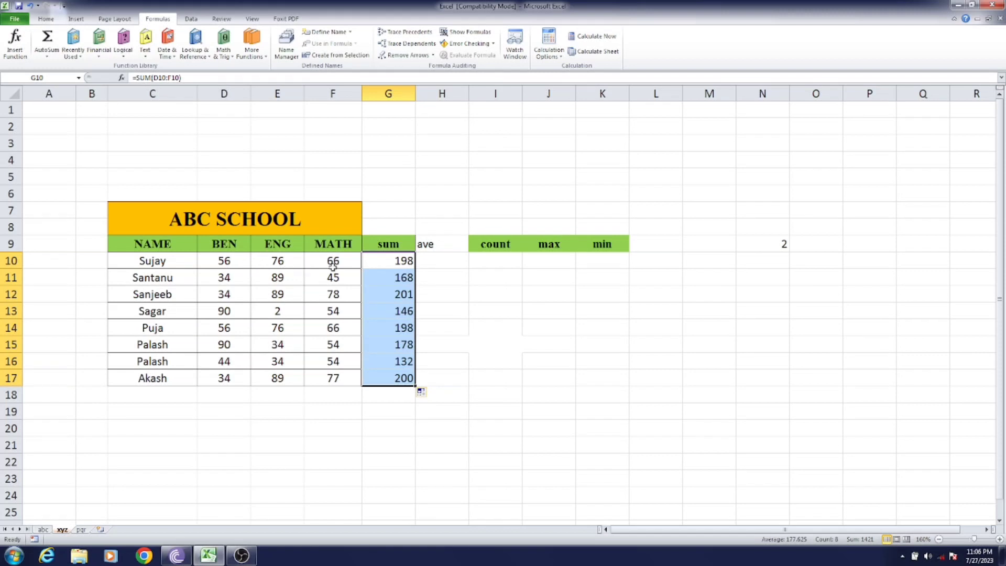
left_click(401, 263)
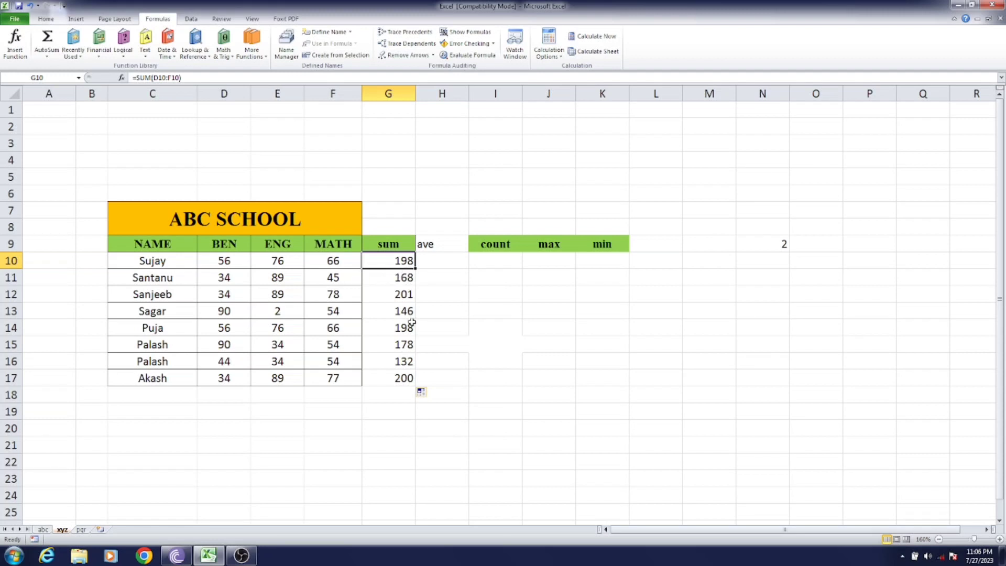
- Calculate the average of D10:F10 in H10 and fill the formula down to H17
left_click(443, 246)
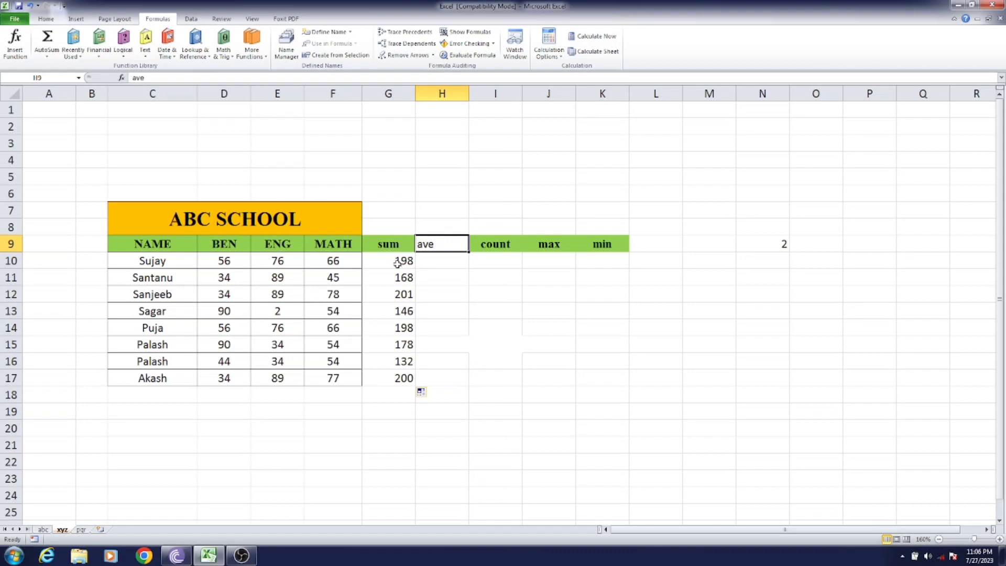
left_click(431, 261)
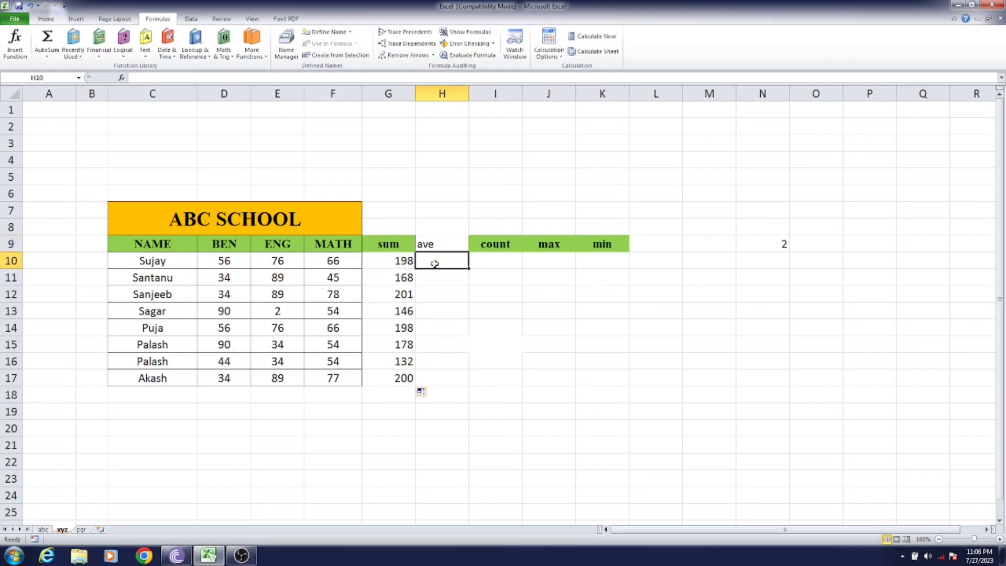
left_click(46, 56)
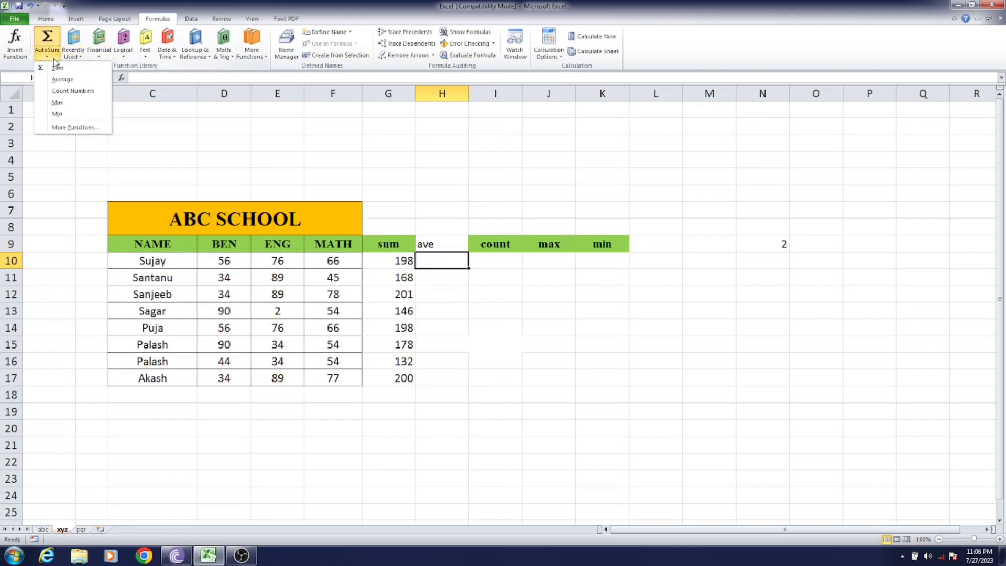
left_click(62, 80)
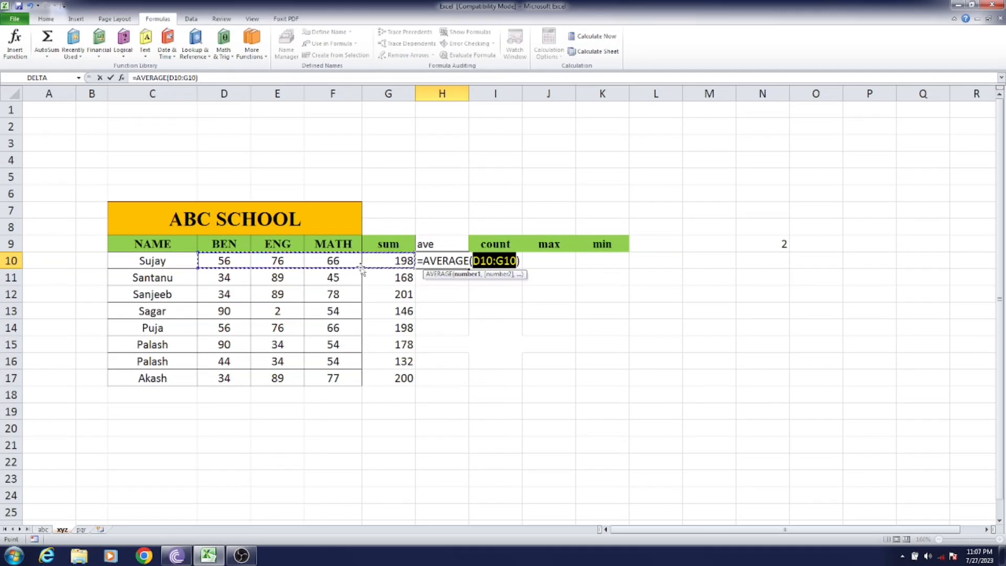
left_click(228, 261)
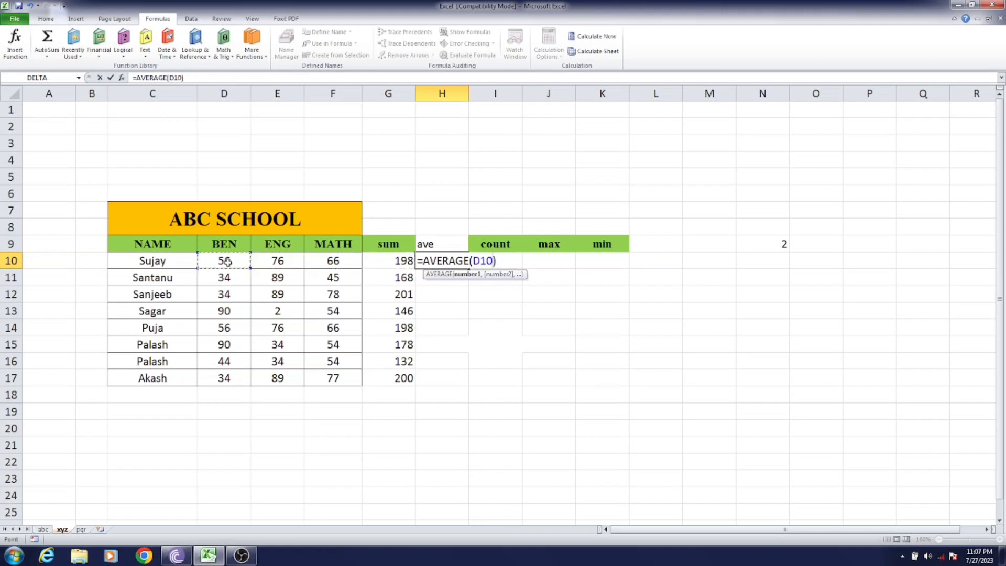
left_click_drag(228, 261, 331, 264)
key("Return")
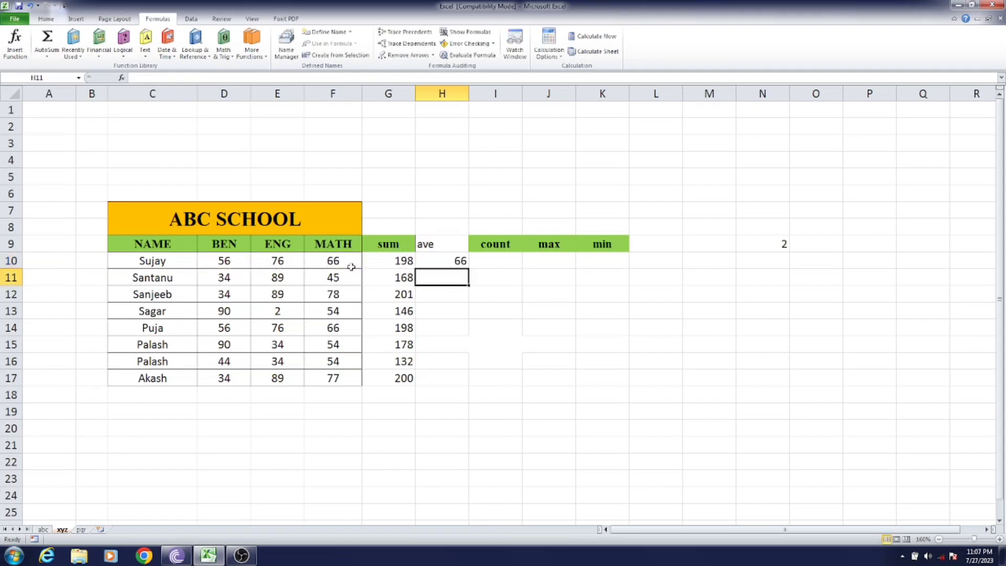
left_click(463, 265)
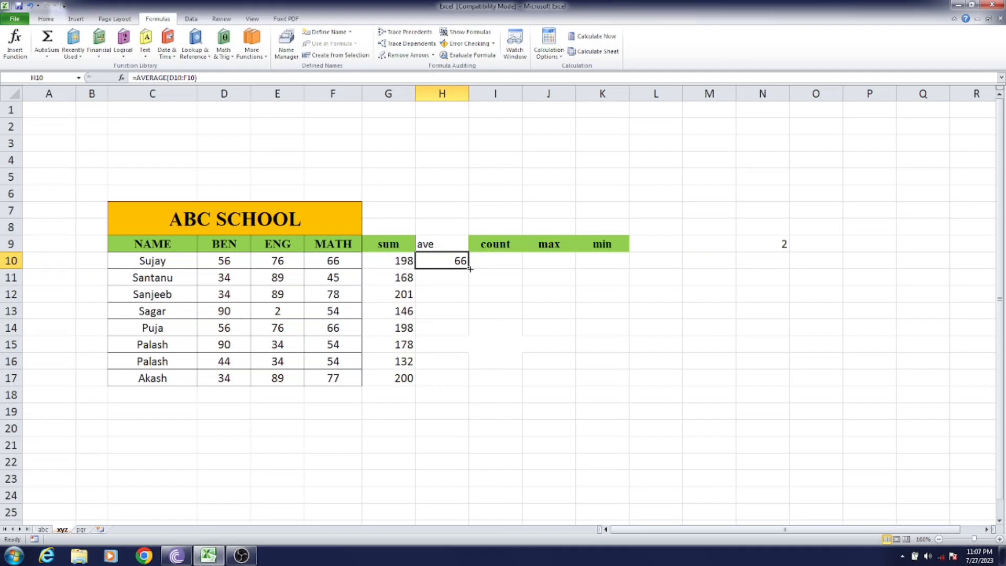
left_click_drag(470, 268, 467, 384)
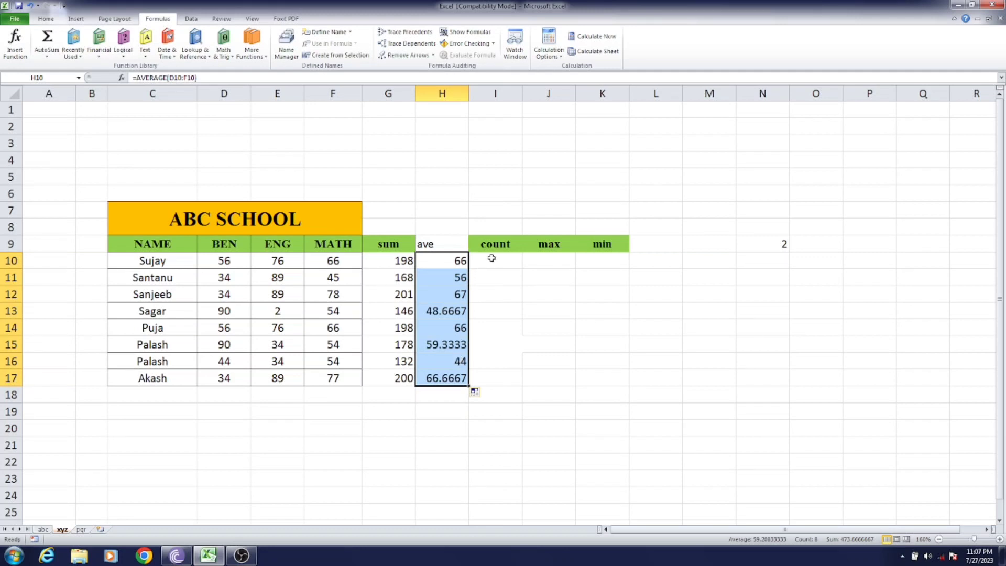
- Enter a Count Numbers formula in I10 covering the range C10:F17
left_click(491, 261)
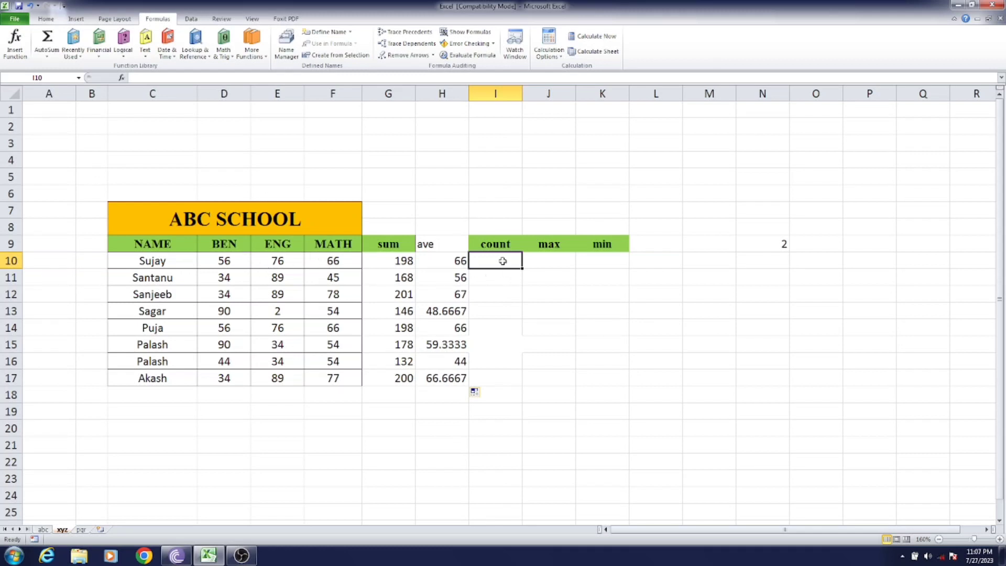
left_click(47, 56)
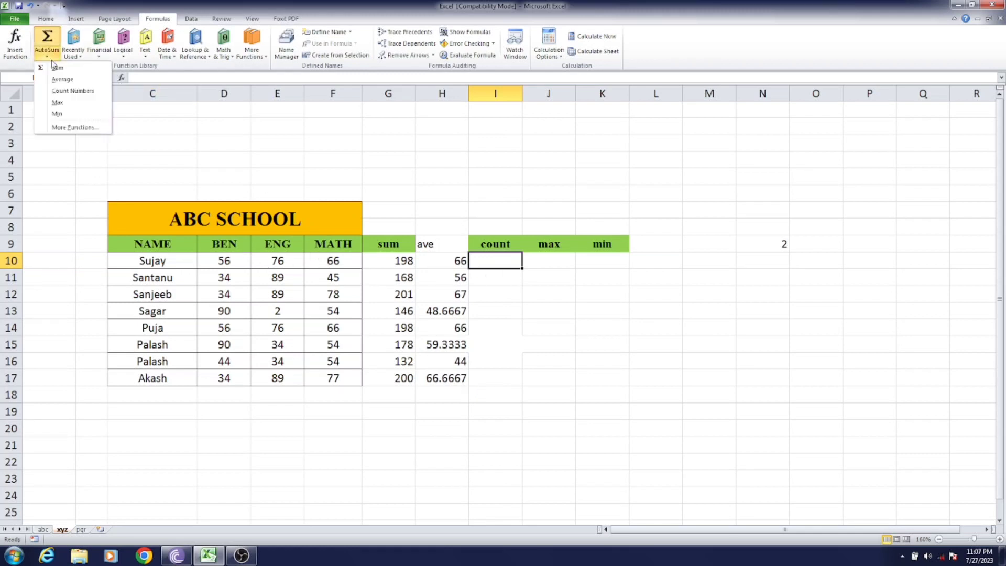
left_click(71, 89)
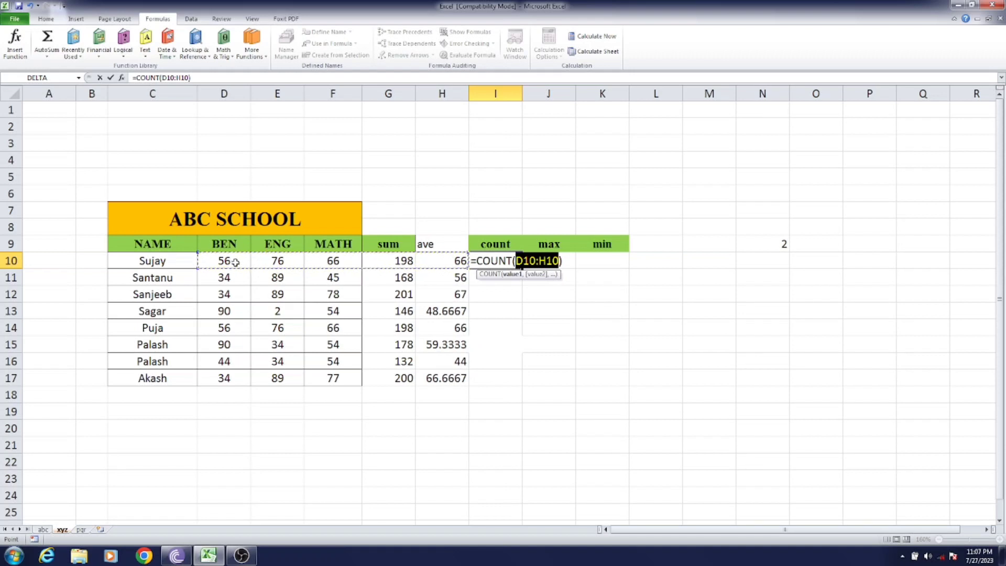
left_click_drag(222, 262, 332, 378)
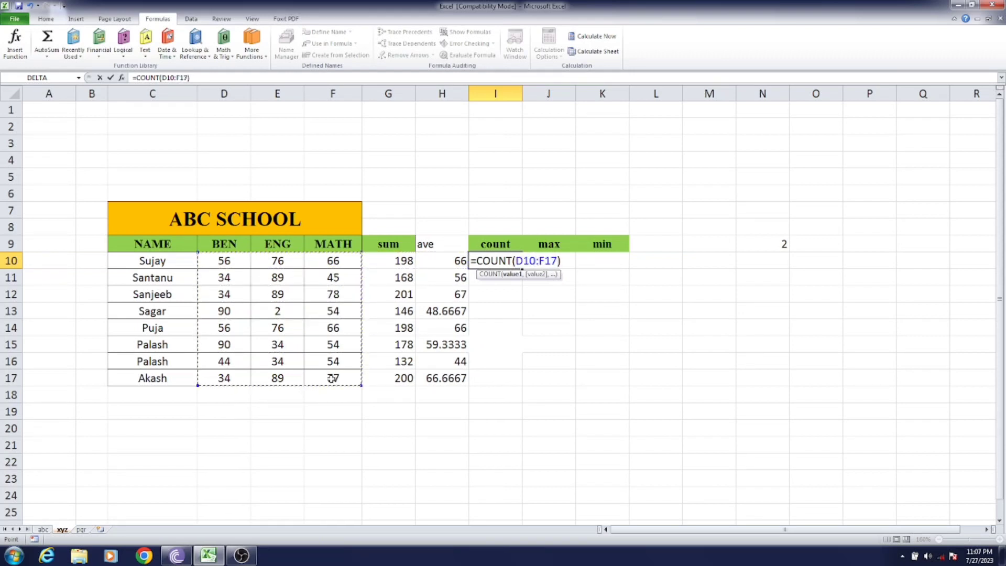
left_click_drag(158, 259, 323, 376)
key("Return")
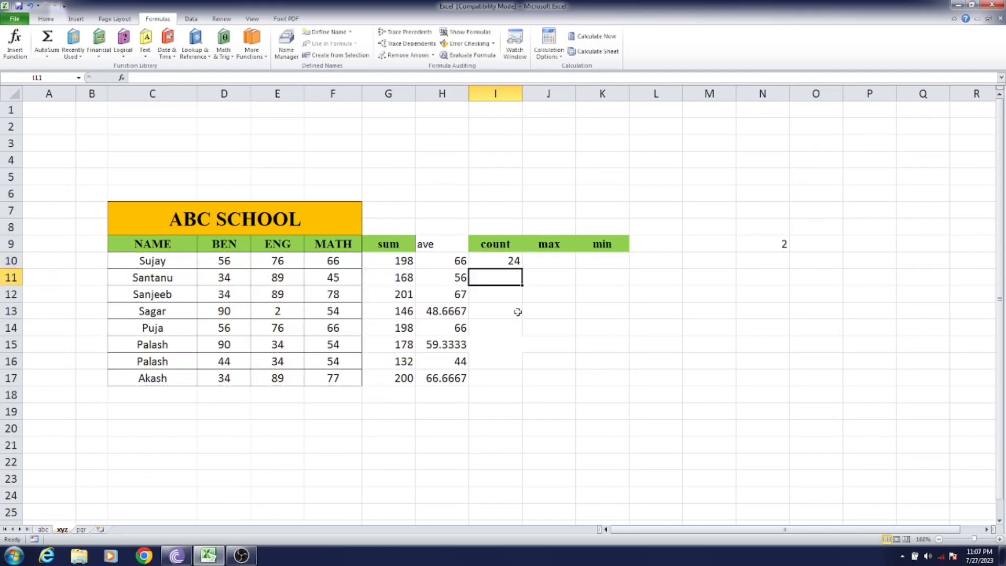
- Compare the count in I10 with the ranges D10:F17 and C10:H17, and clear the formula from I10
left_click(512, 261)
left_click_drag(227, 259, 327, 375)
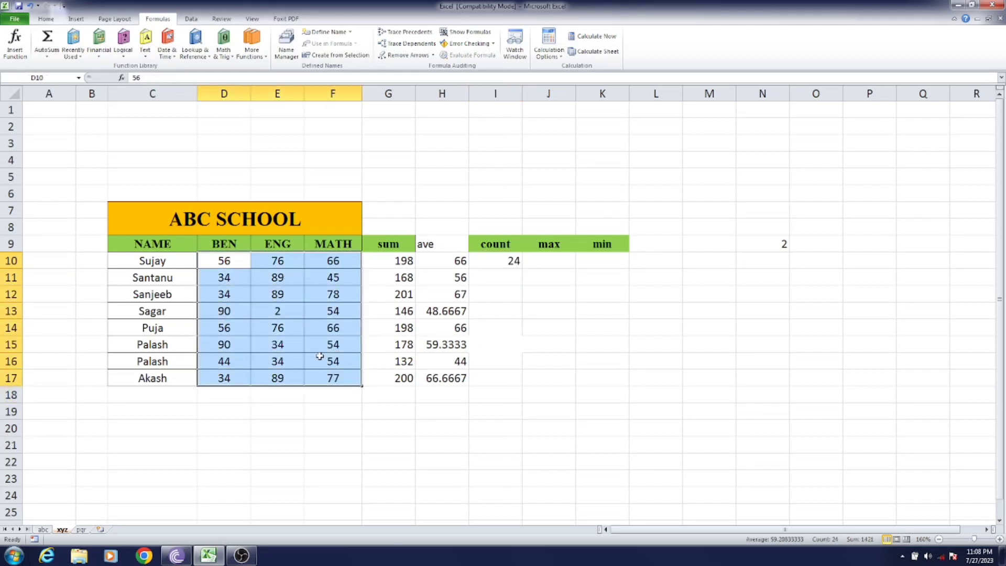
left_click_drag(175, 262, 434, 379)
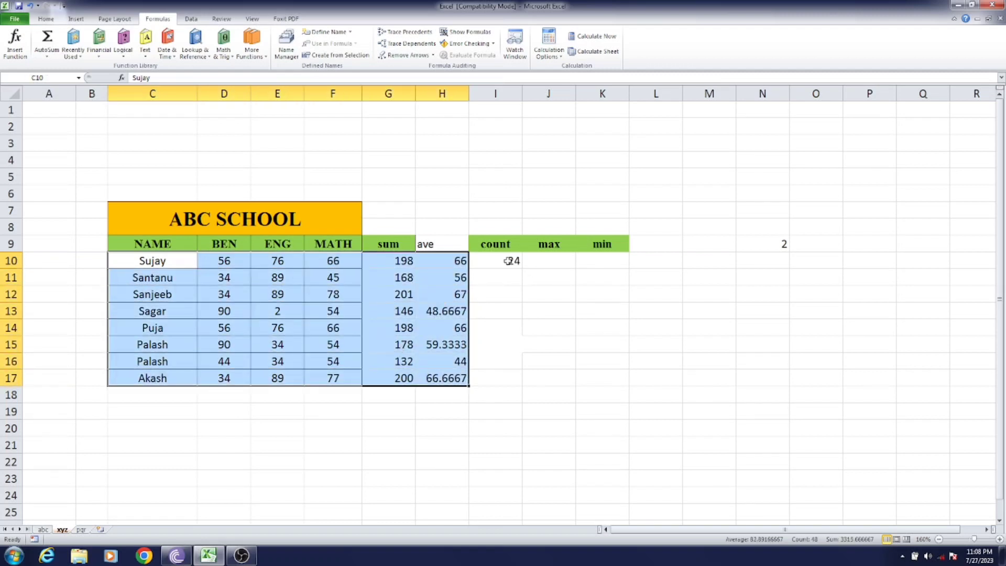
left_click(507, 261)
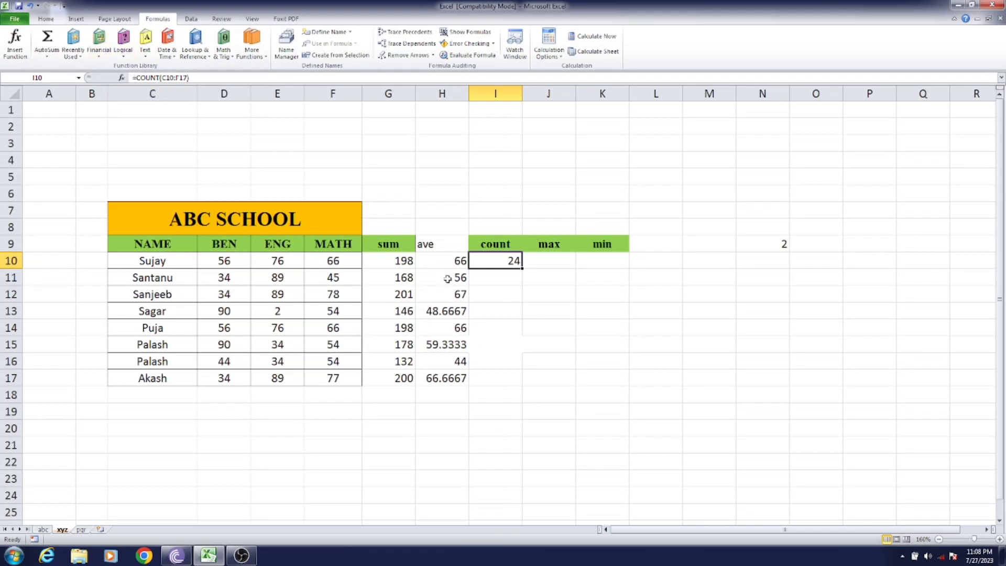
key("Delete")
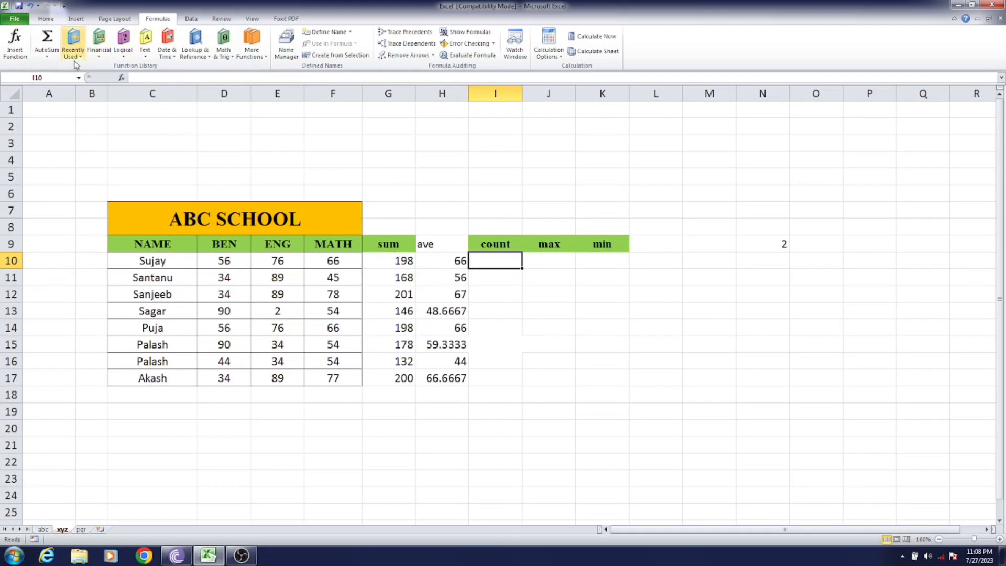
- Enter a Count Numbers formula in I10 covering the range C10:H17
left_click(47, 54)
left_click(68, 93)
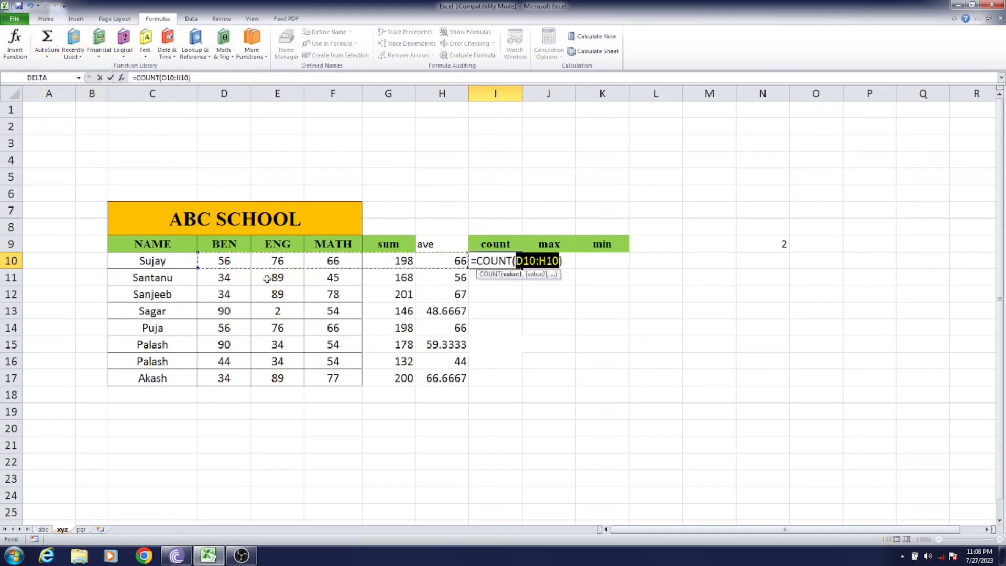
left_click_drag(152, 260, 451, 377)
key("Return")
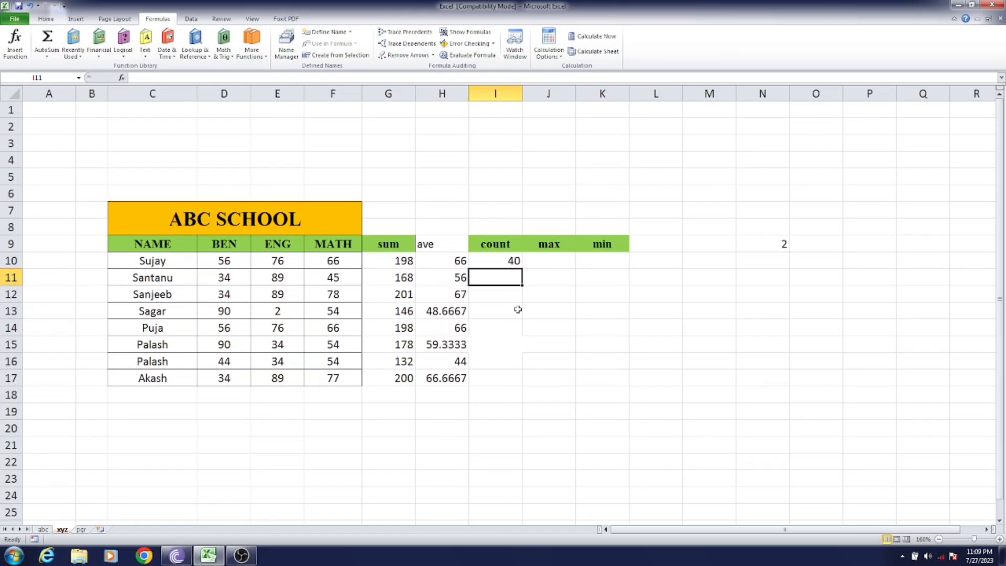
- Calculate the maximum of D10:F10 in J10 and fill the formula down to J17
left_click(548, 259)
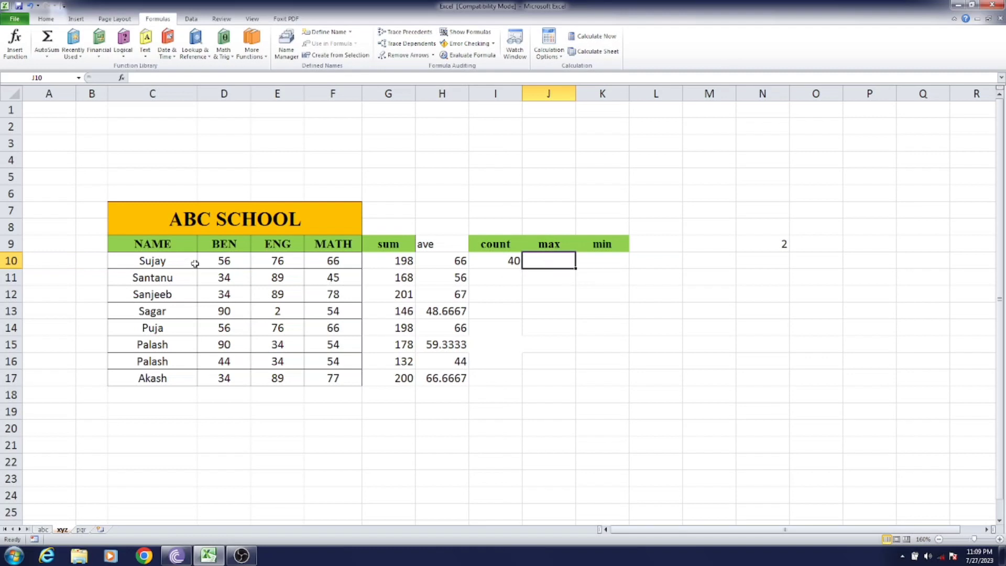
left_click_drag(222, 263, 338, 264)
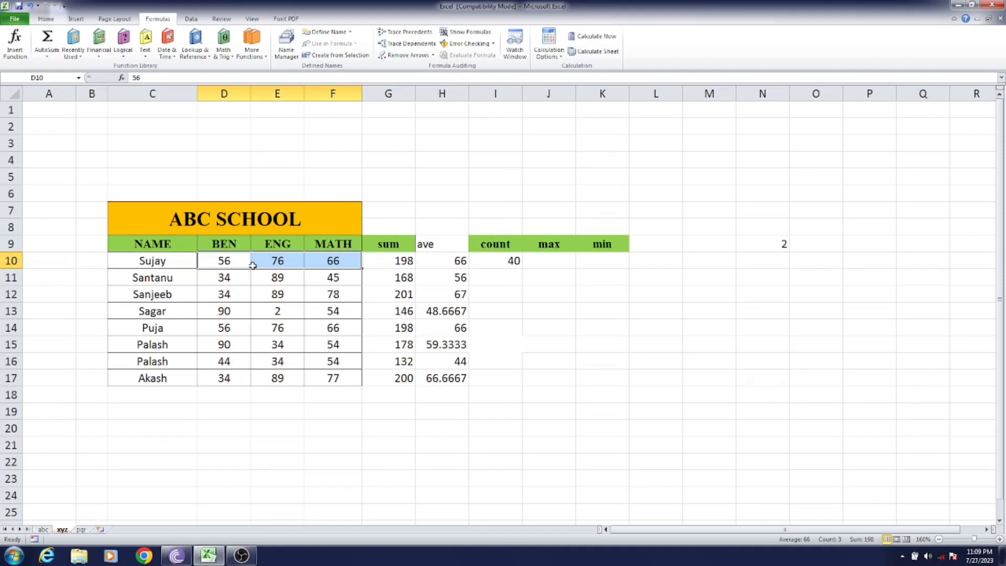
left_click(547, 262)
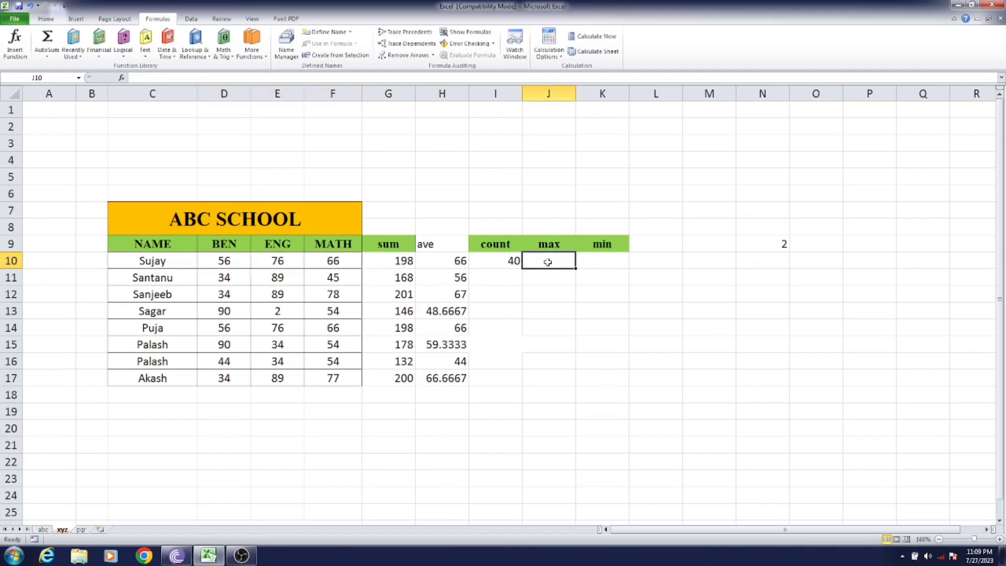
left_click(46, 55)
left_click(55, 108)
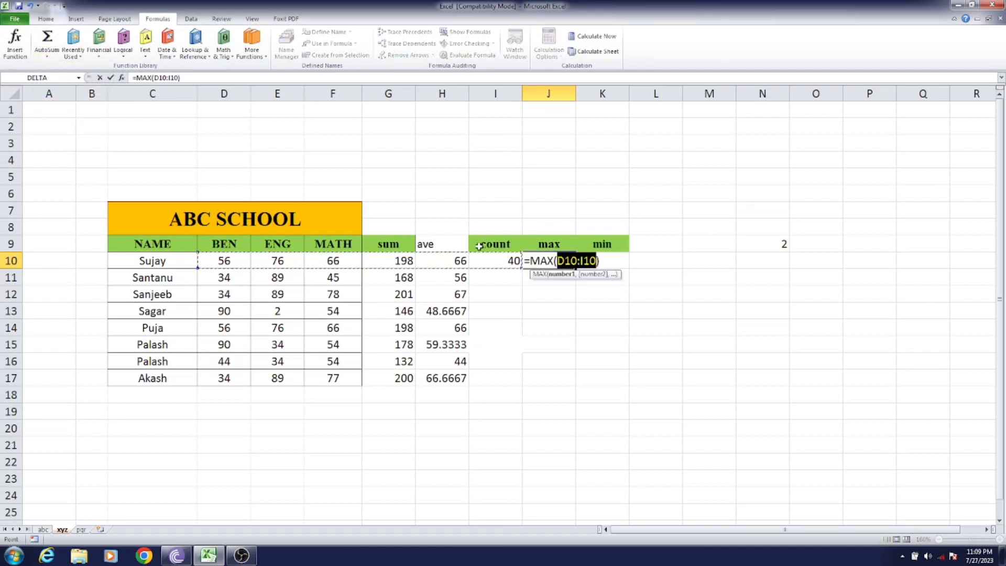
left_click_drag(224, 260, 334, 261)
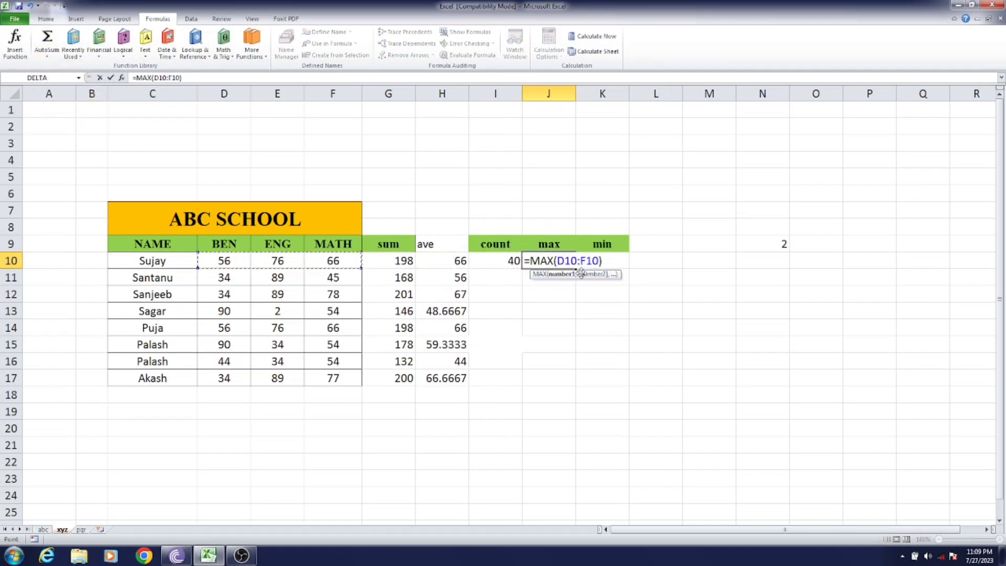
key("Return")
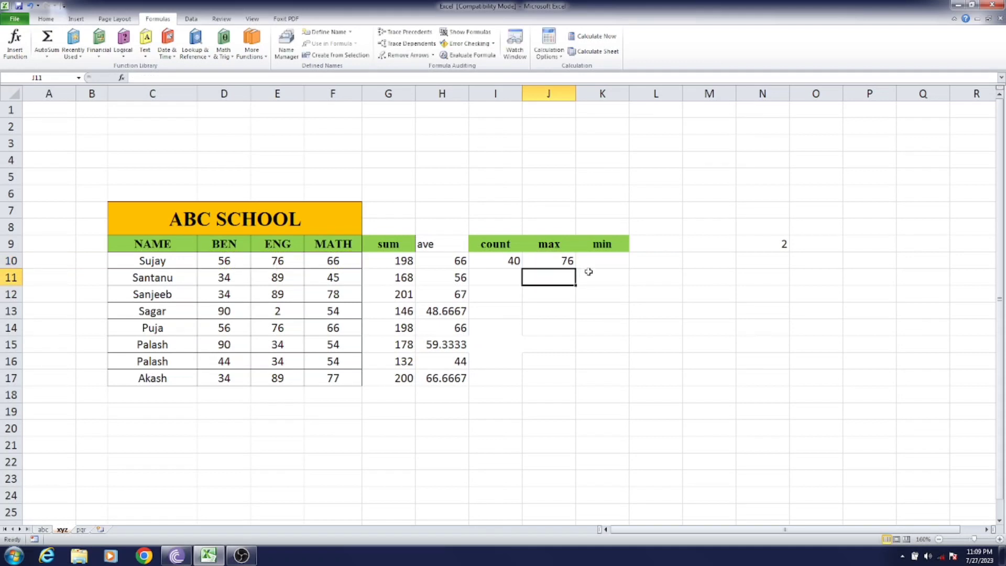
left_click(568, 262)
left_click_drag(575, 267, 573, 380)
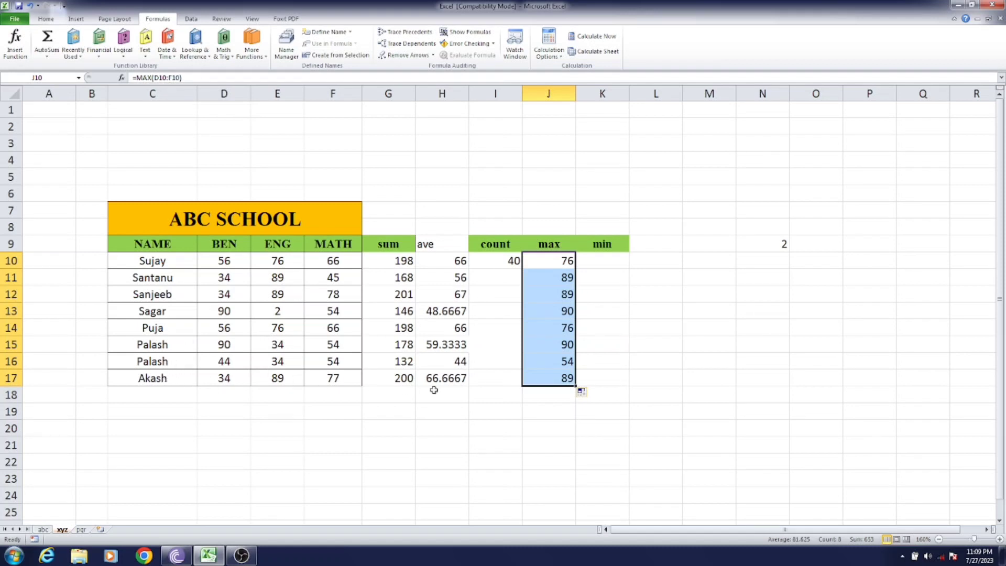
- Compare the max results with the marks in E17, F16 and D15, and clear the formulas from J10:J17
left_click(278, 379)
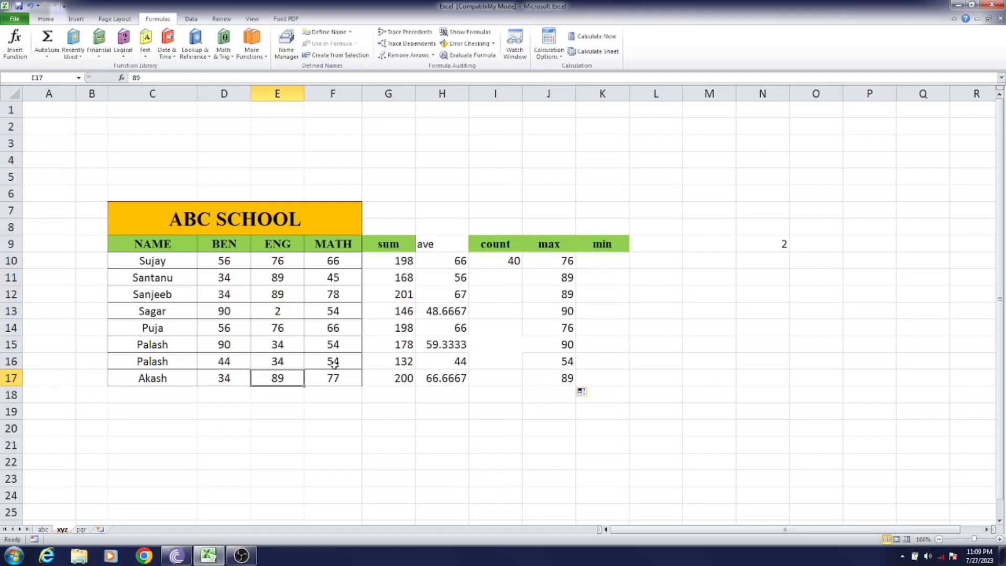
left_click(335, 363)
left_click(249, 347)
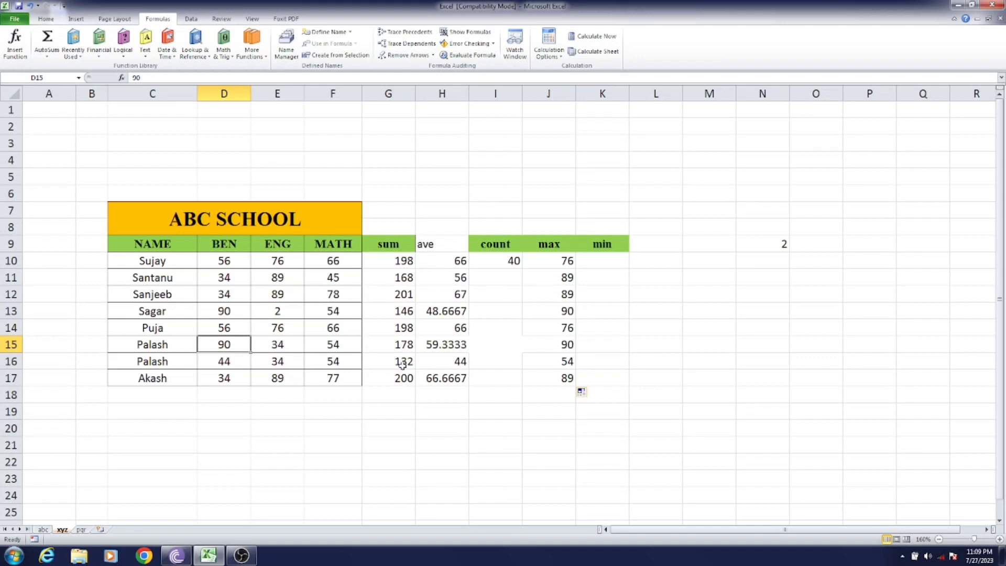
left_click_drag(567, 260, 568, 376)
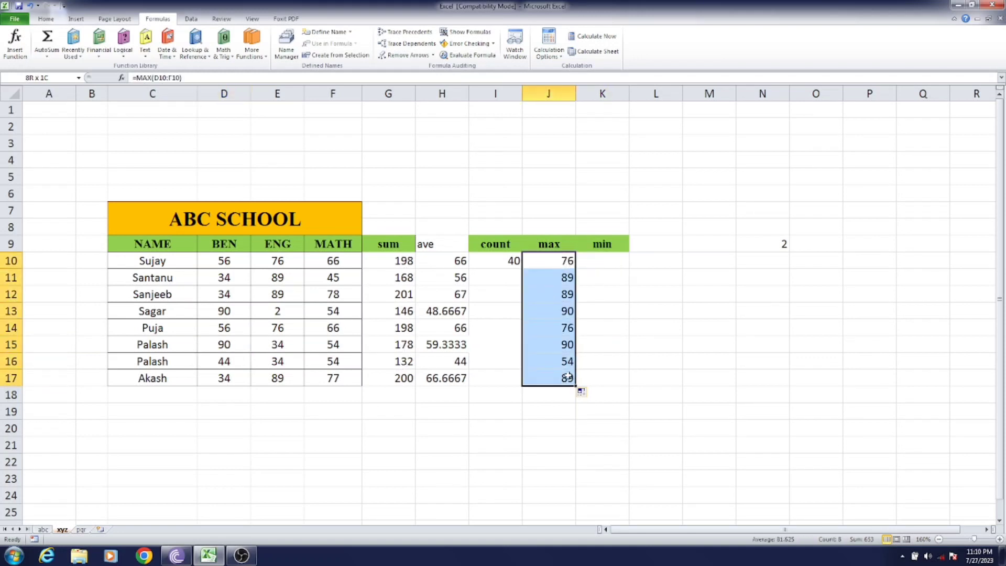
key("Delete")
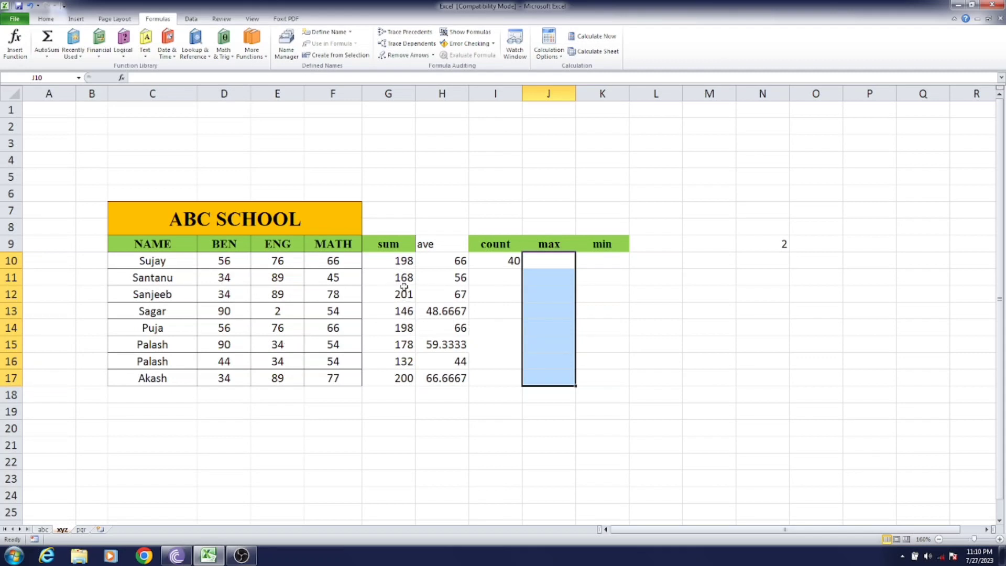
- Calculate the maximum of the sums G10:G17 in J10 and check it against the sum and student name in row 12
left_click(544, 257)
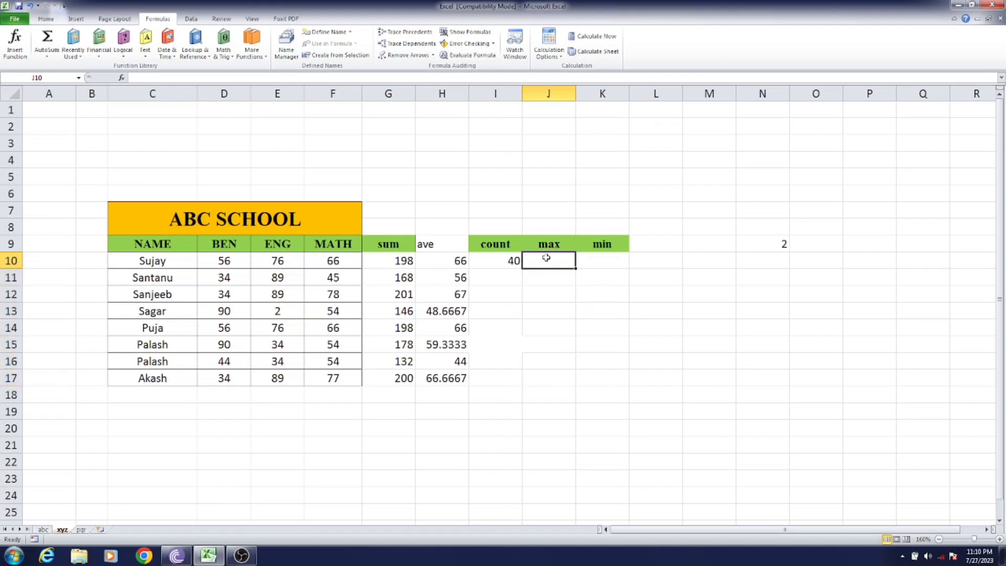
left_click(41, 58)
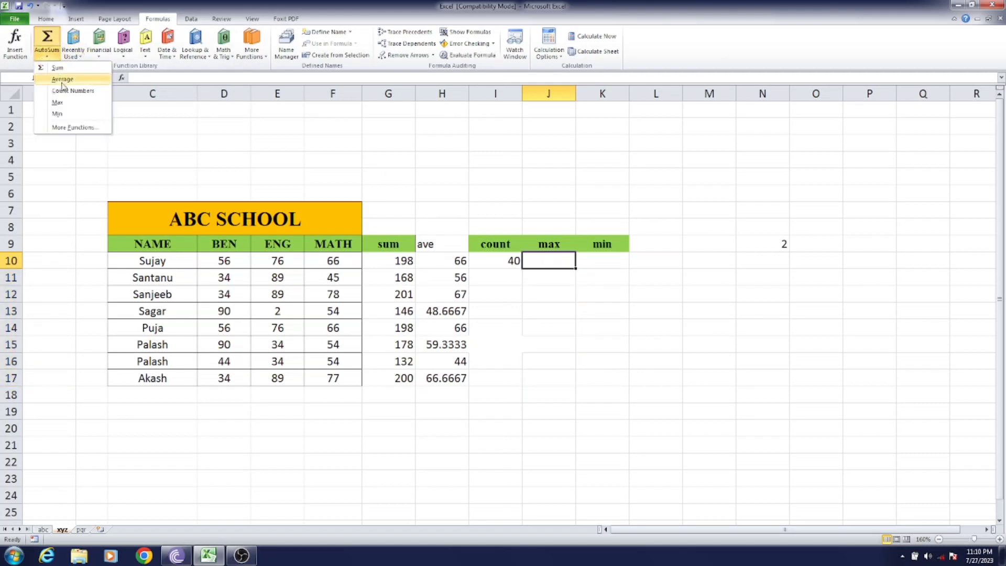
left_click(58, 103)
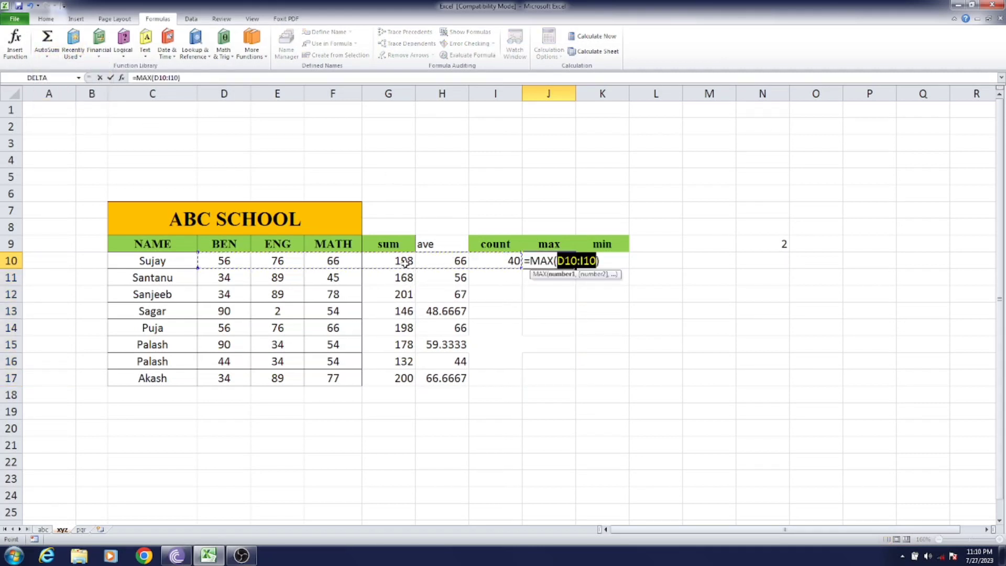
left_click_drag(407, 260, 407, 382)
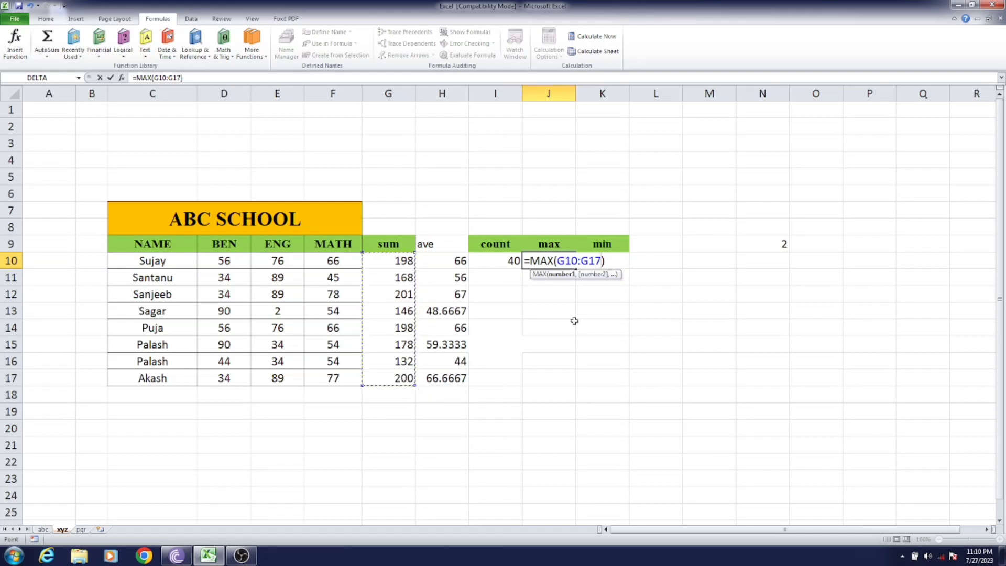
key("Return")
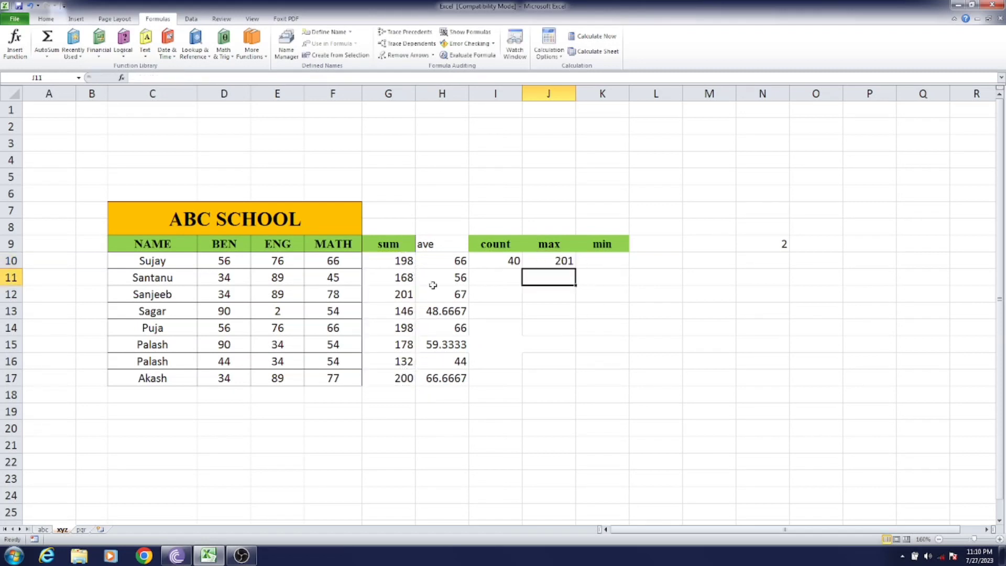
left_click_drag(401, 259, 403, 362)
left_click(403, 291)
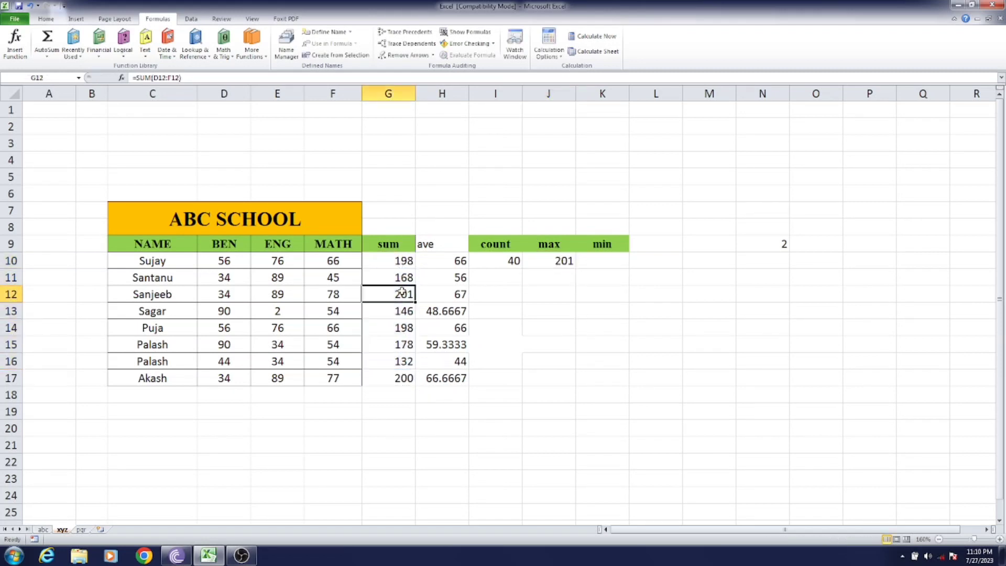
left_click(136, 292)
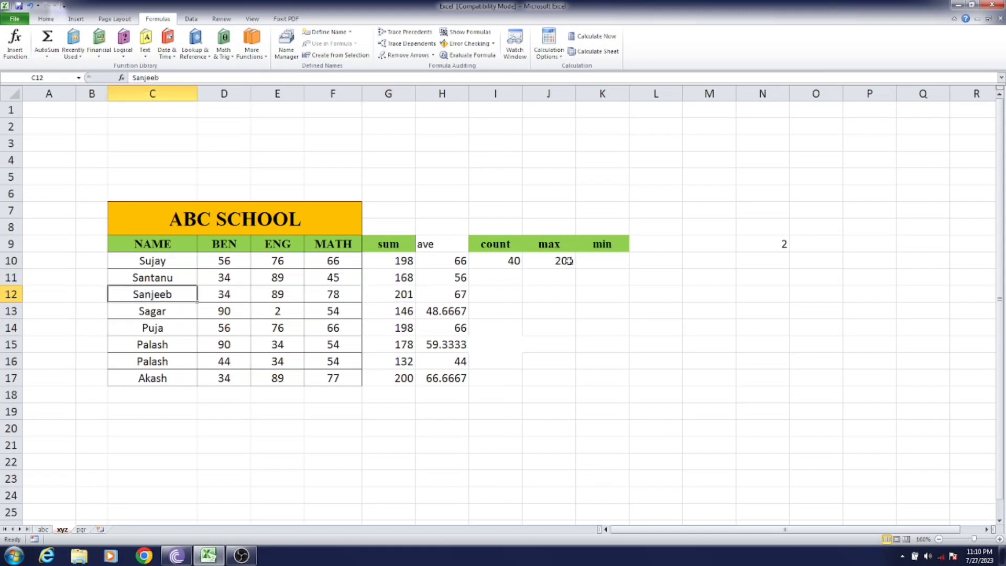
- Calculate the minimum of the sums G10:G17 in K10 and check it against the sum in G16
left_click(599, 261)
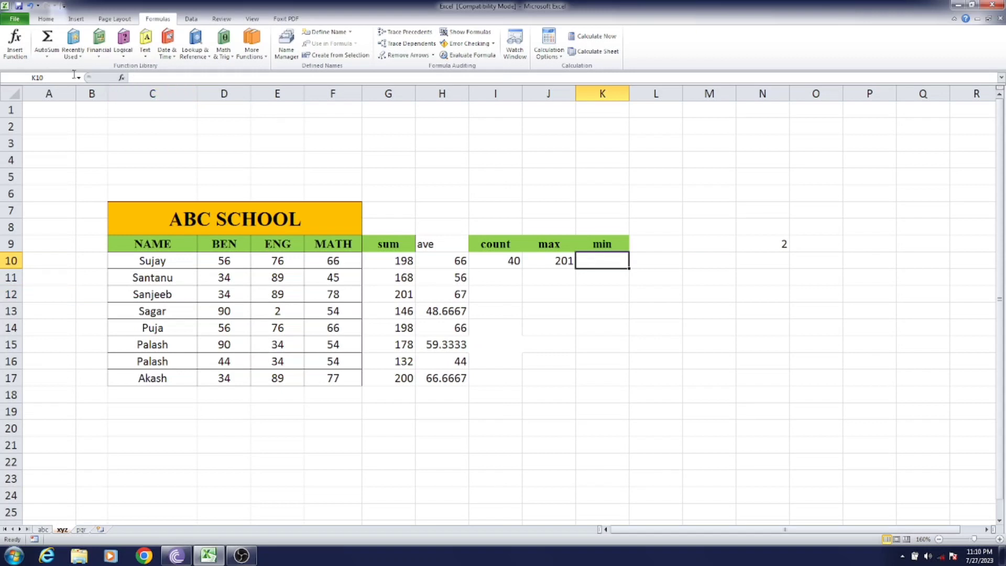
left_click(47, 56)
left_click(57, 113)
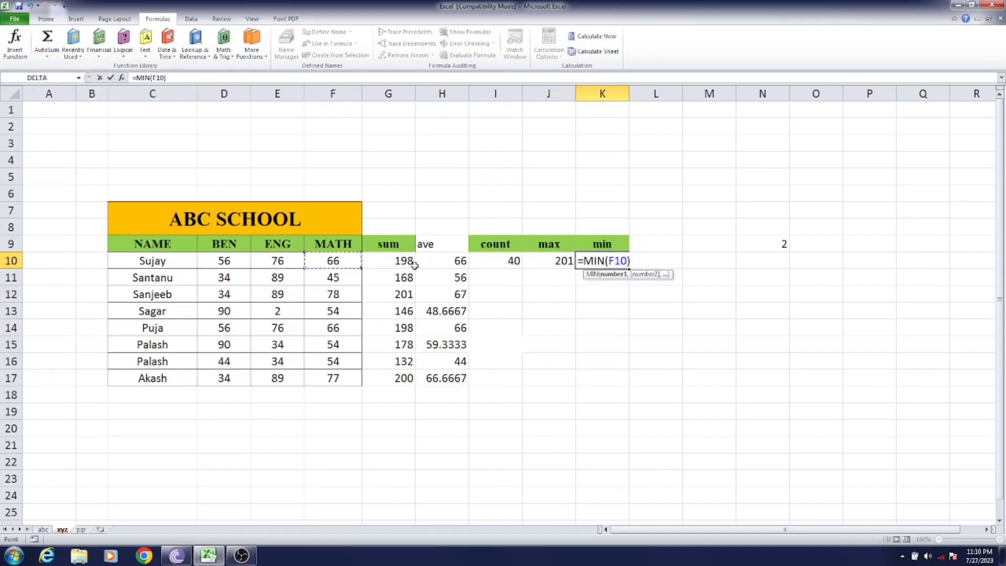
left_click_drag(403, 261, 408, 378)
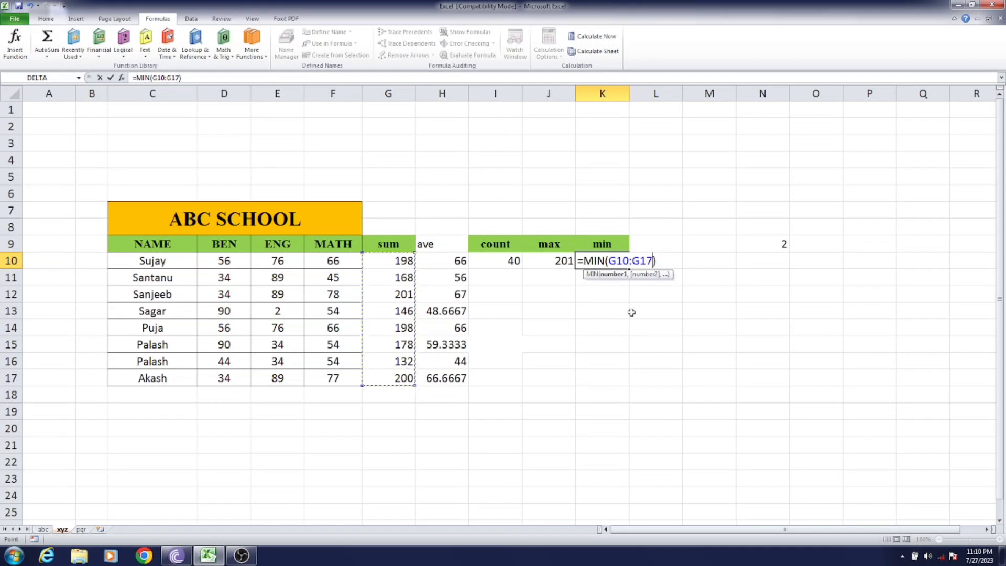
key("Return")
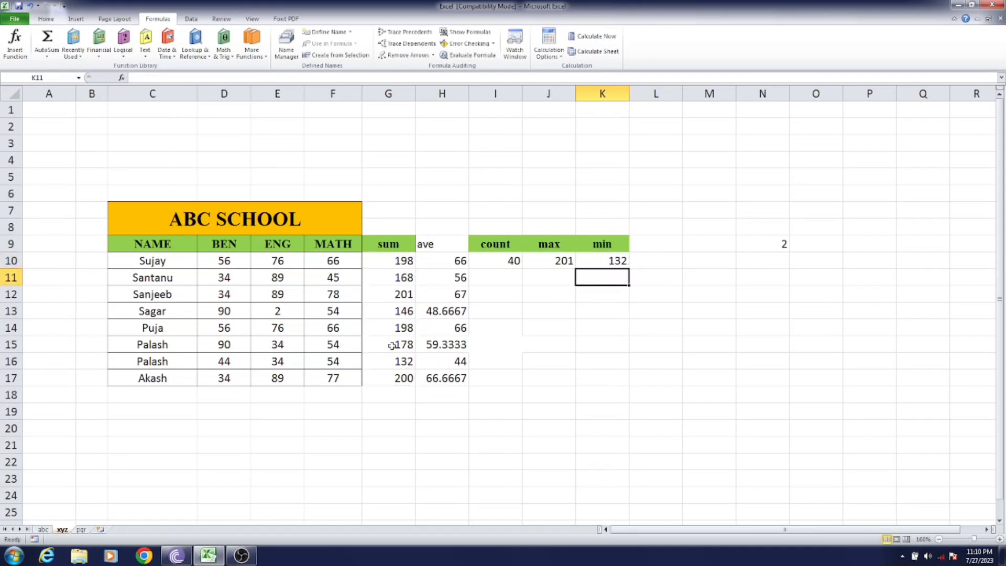
left_click(410, 363)
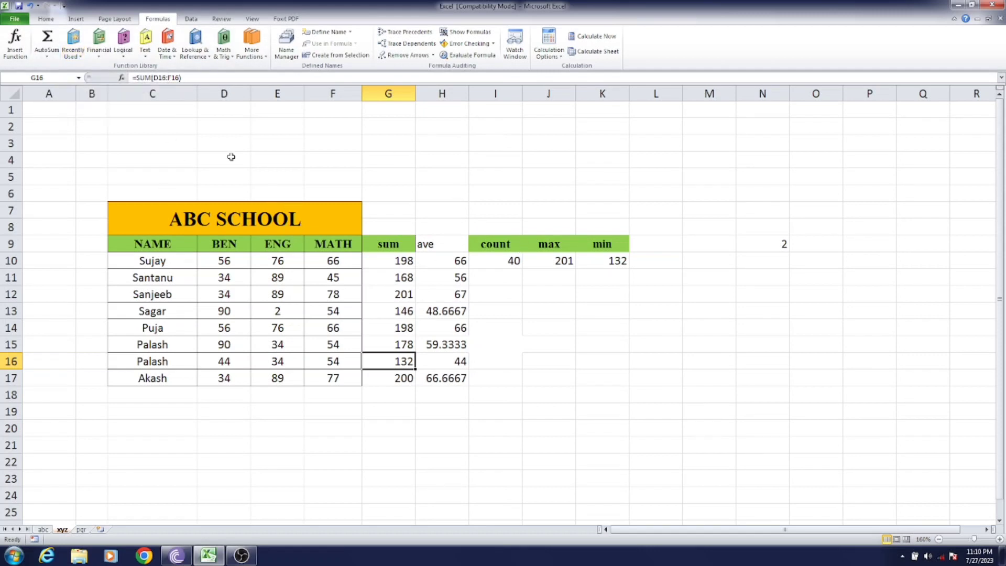
- Examine the recently used and Financial function lists in the Function Library
left_click(82, 57)
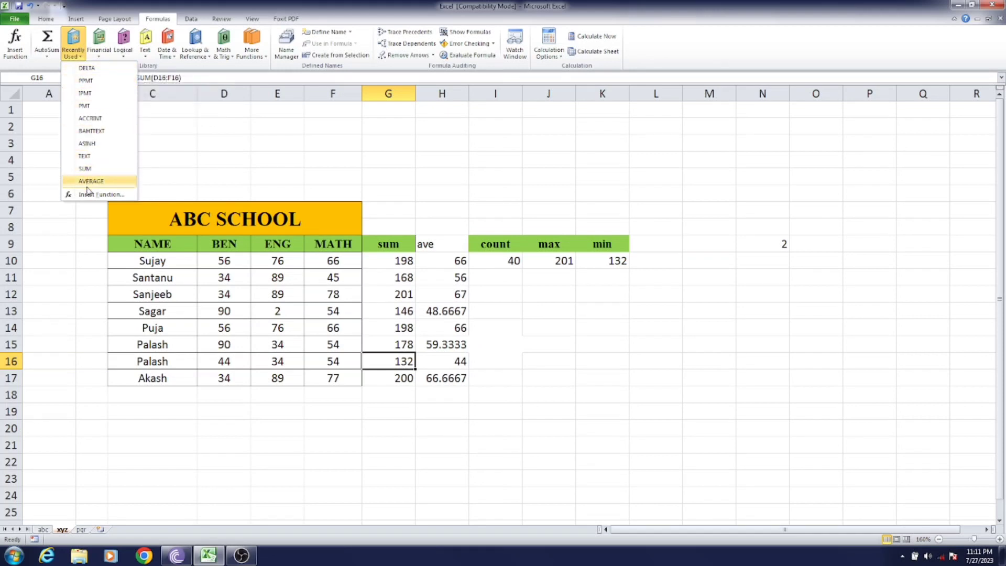
left_click(277, 148)
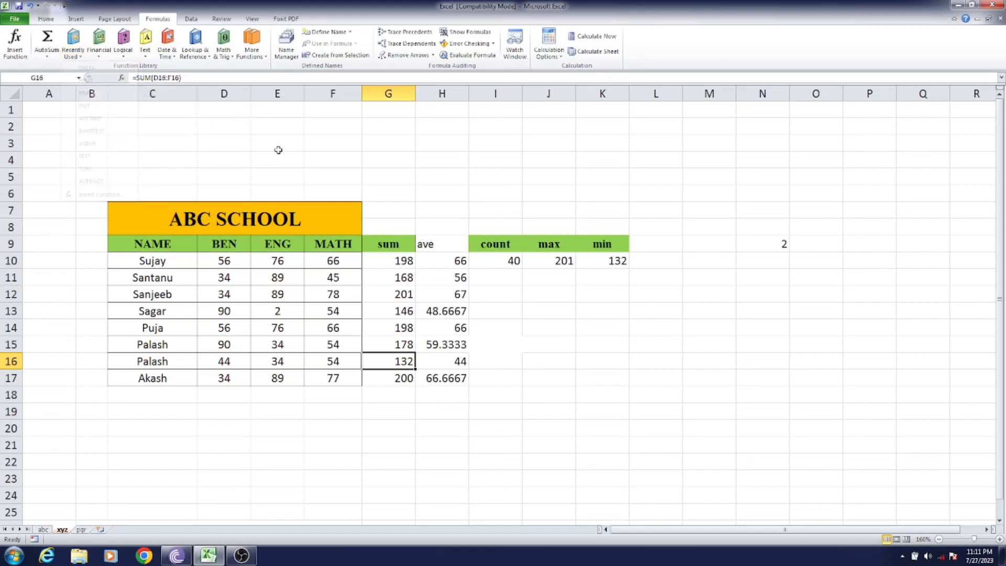
left_click(100, 55)
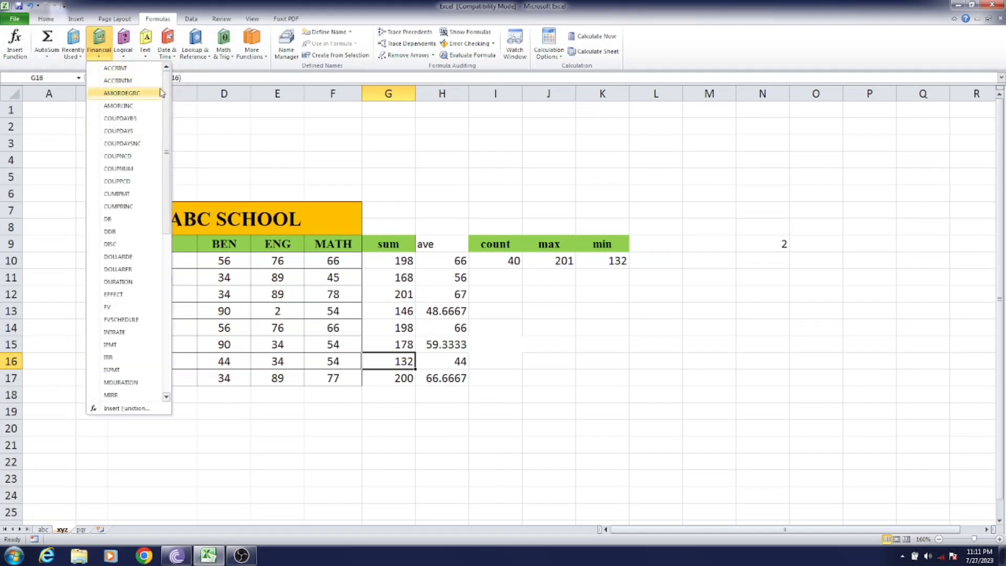
left_click_drag(165, 100, 185, 111)
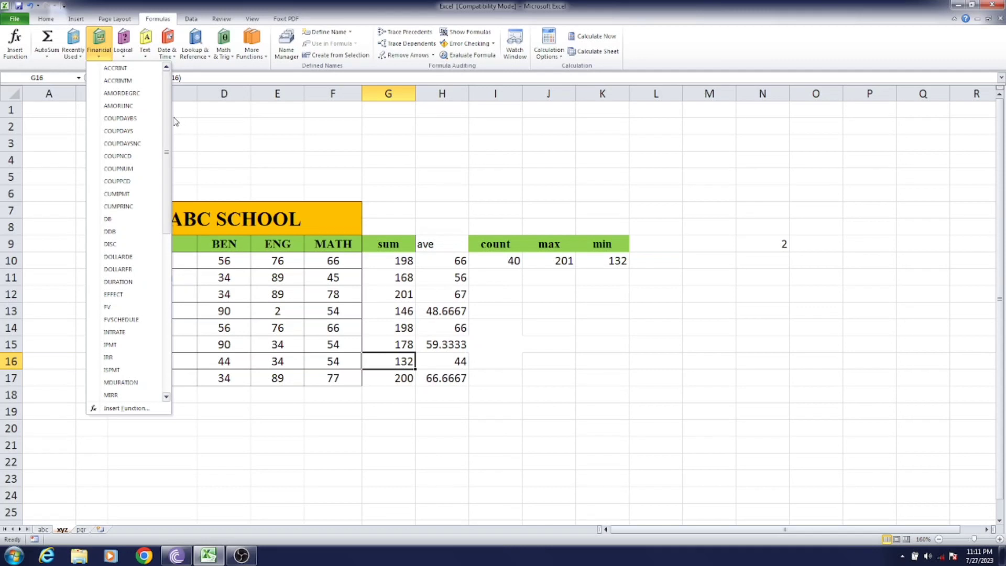
left_click_drag(166, 120, 236, 125)
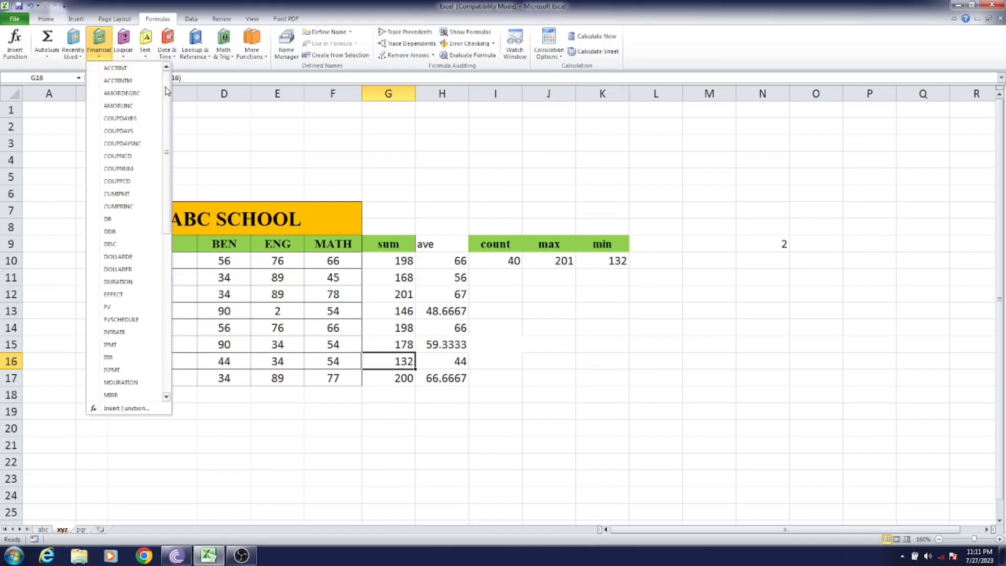
mouse_move(166, 89)
left_mouse_down()
mouse_move(173, 261)
mouse_move(171, 78)
left_mouse_up()
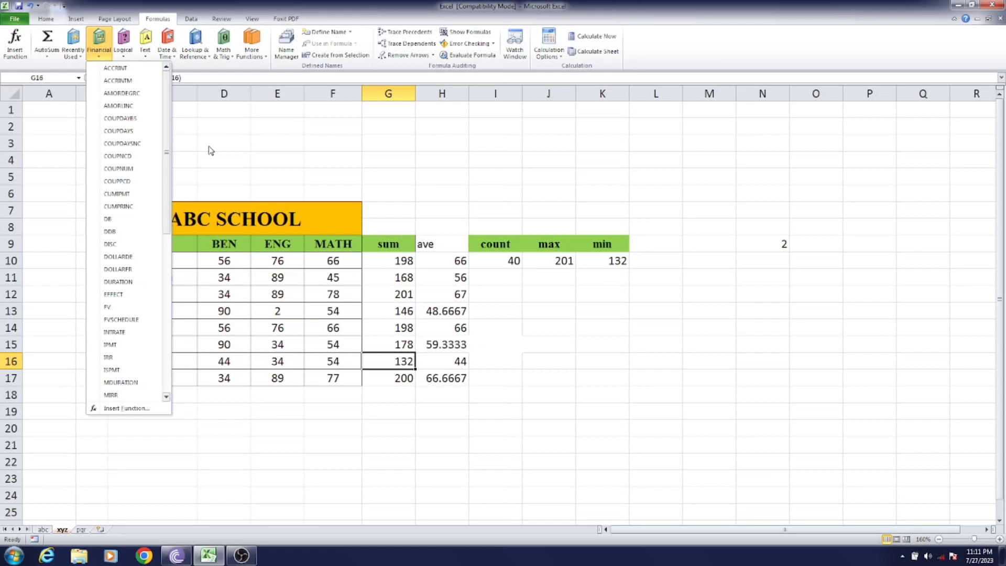
left_click(92, 484)
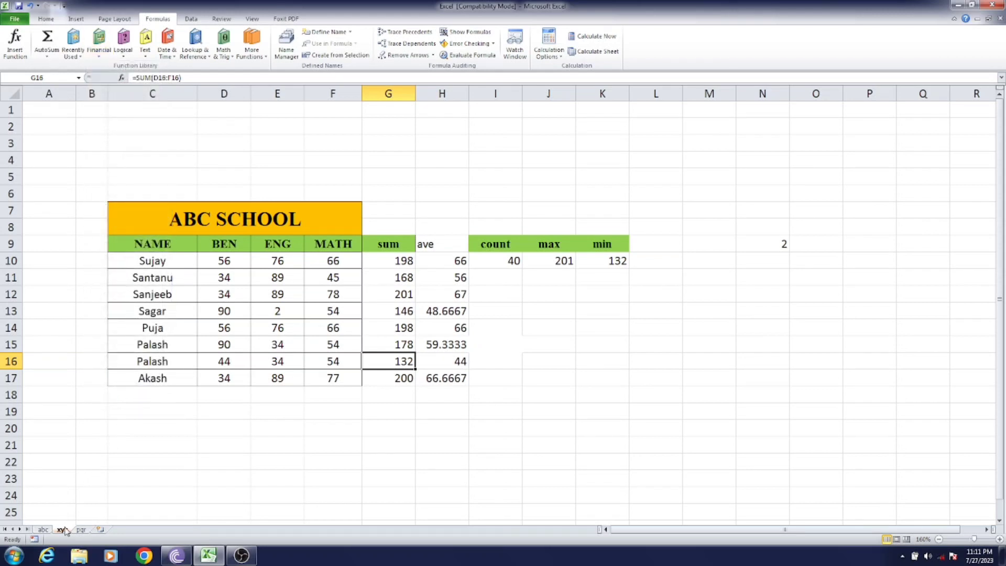
- Open the pqr sheet with the car loan data and look through the Financial functions for PMT
left_click(45, 529)
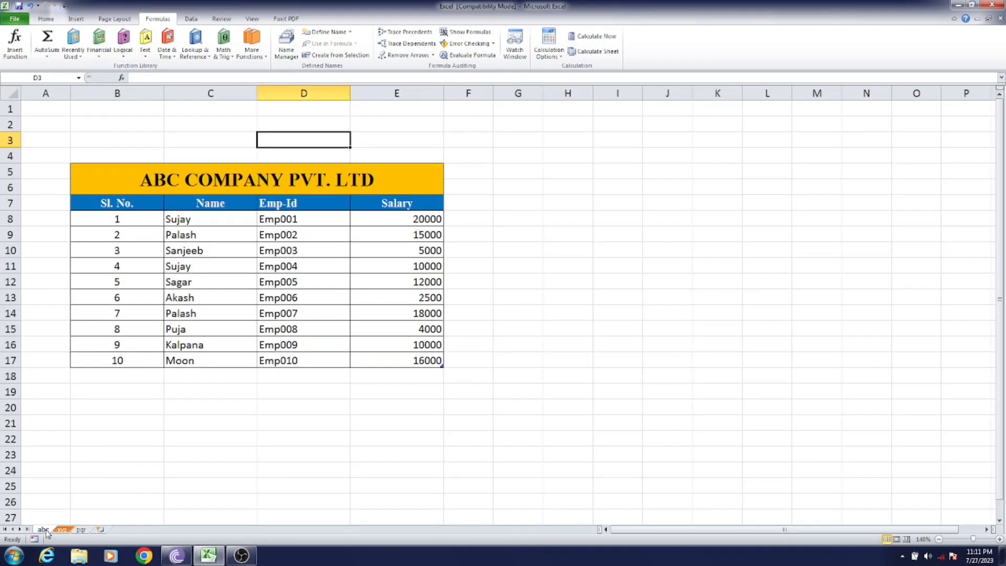
left_click(81, 530)
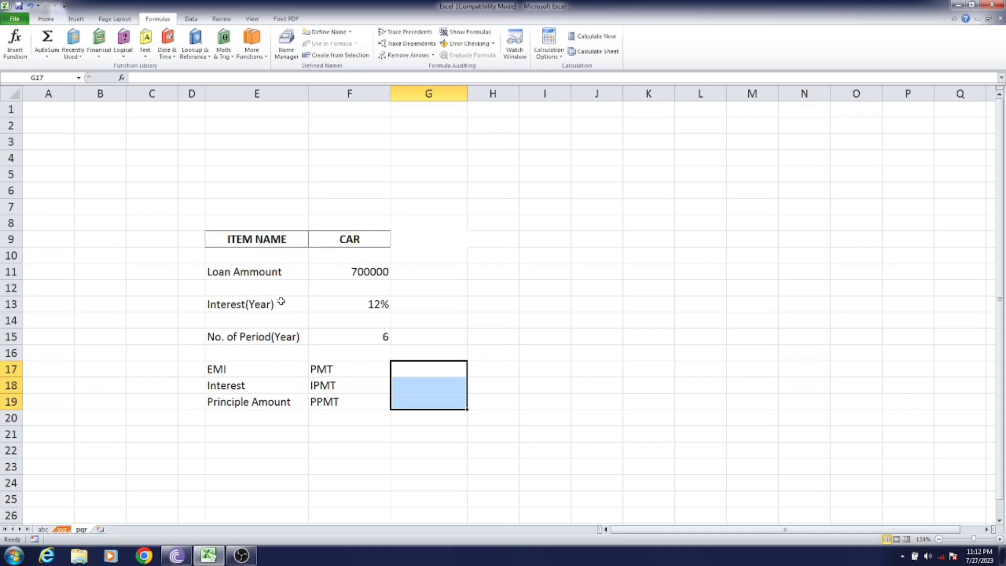
left_click(94, 57)
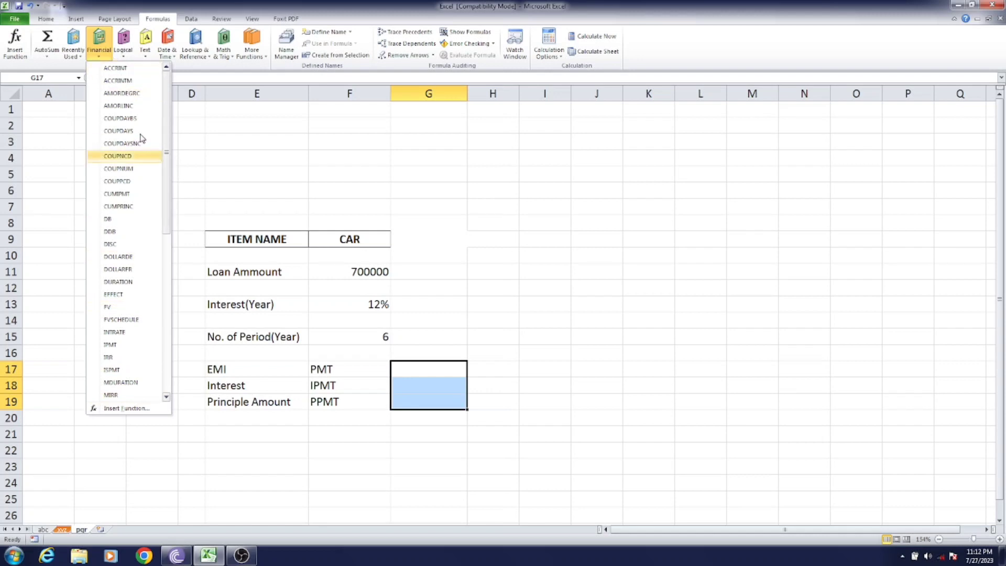
scroll(170, 206, "down", 1)
left_click_drag(168, 203, 169, 226)
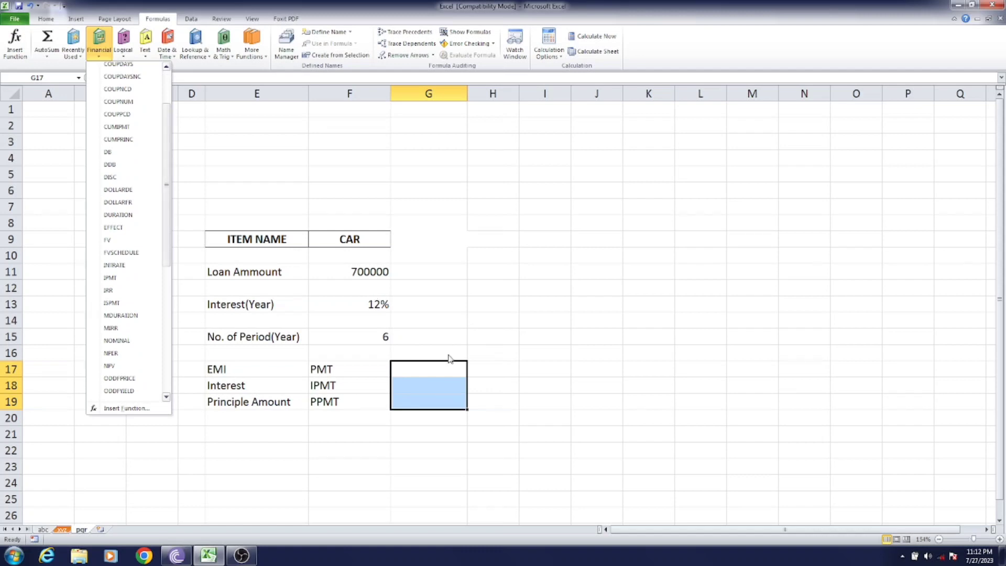
left_click(376, 367)
left_click(322, 369)
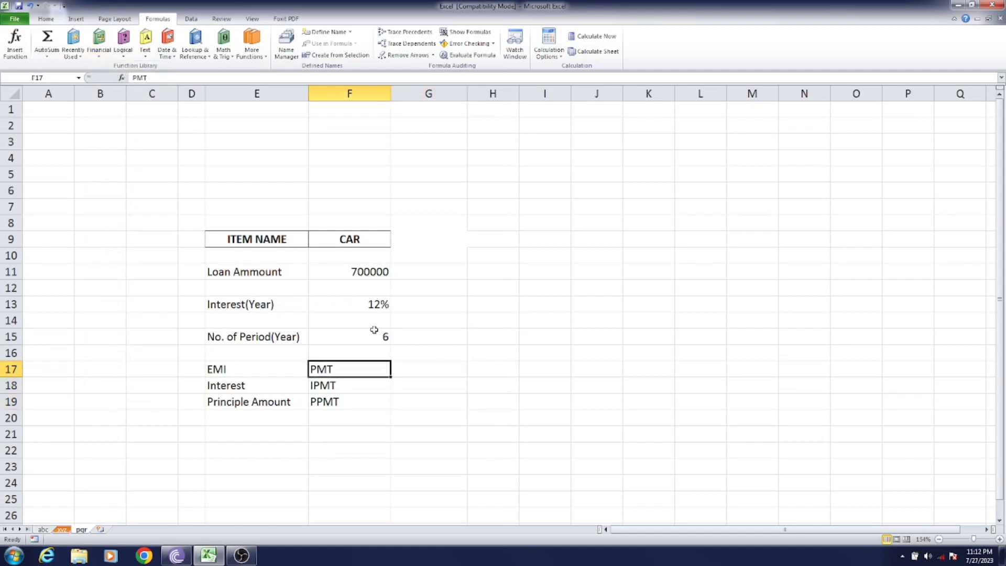
- Insert the PMT financial function in G17 and set its Rate to the yearly interest divided by twelve, F13/12
left_click(413, 367)
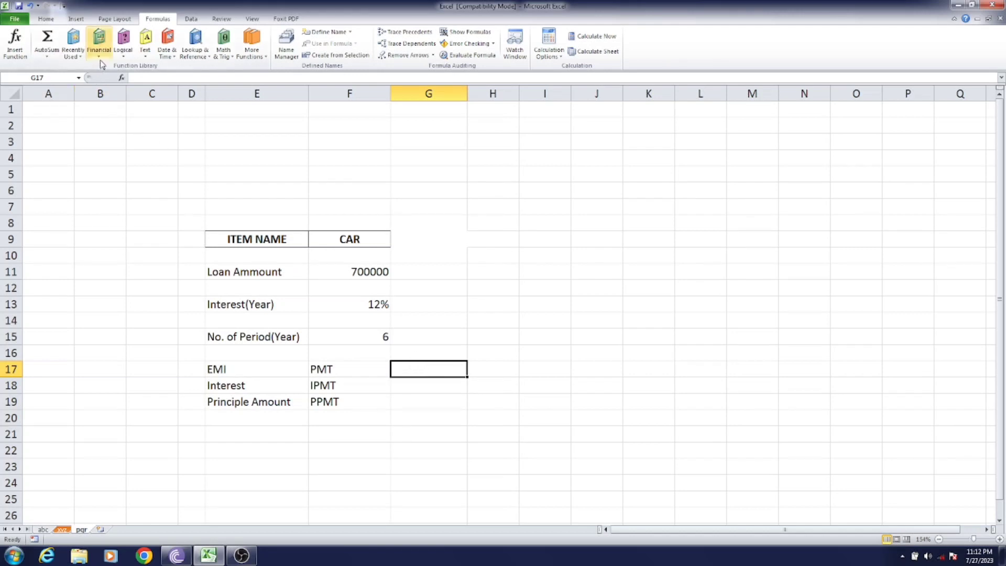
left_click(99, 42)
left_click_drag(167, 124, 169, 239)
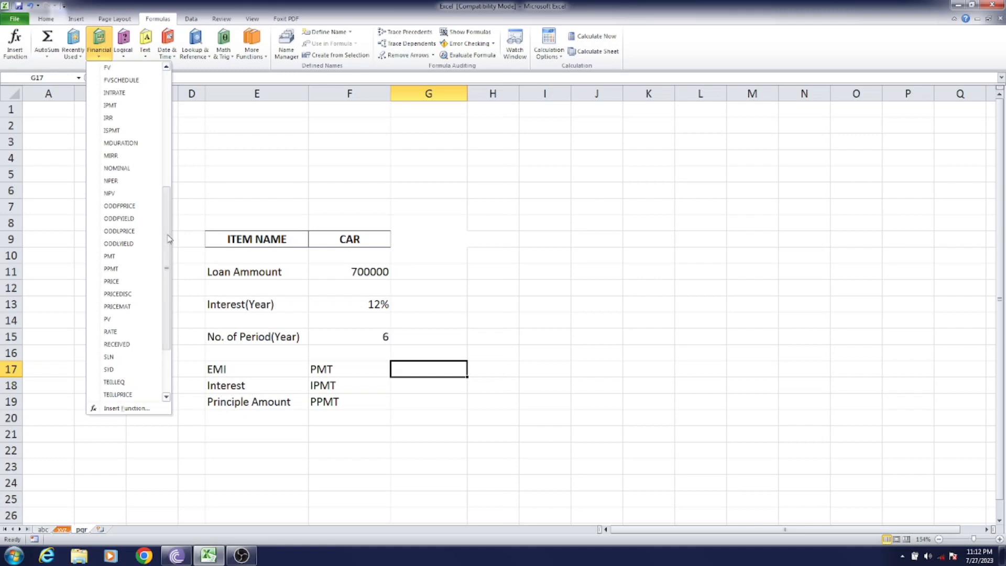
left_click(117, 257)
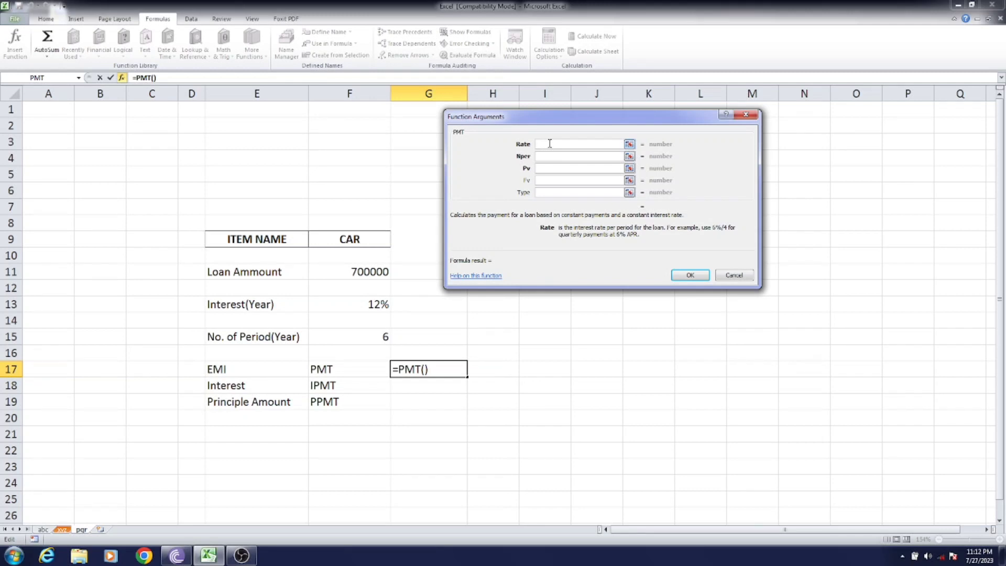
left_click(378, 304)
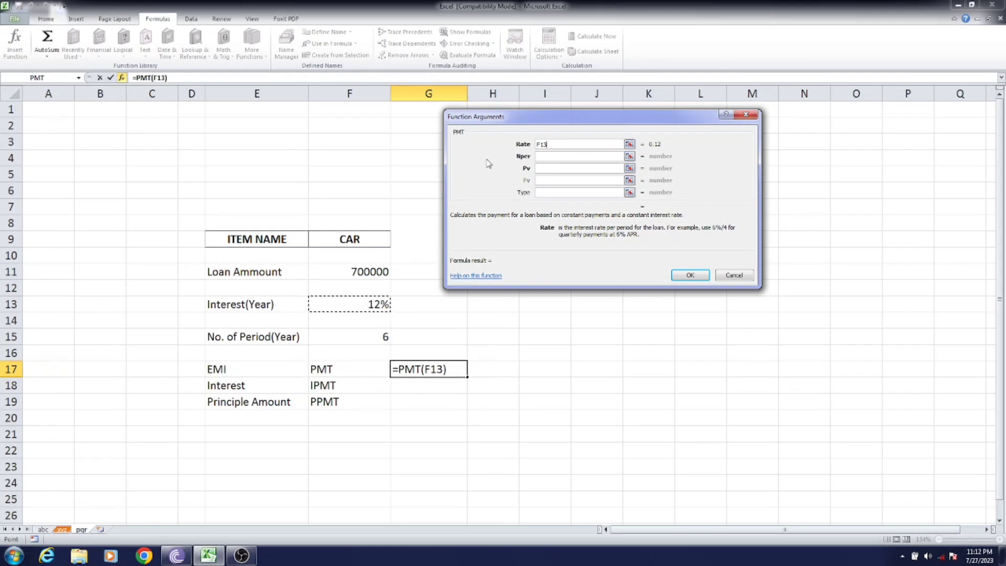
type("/12")
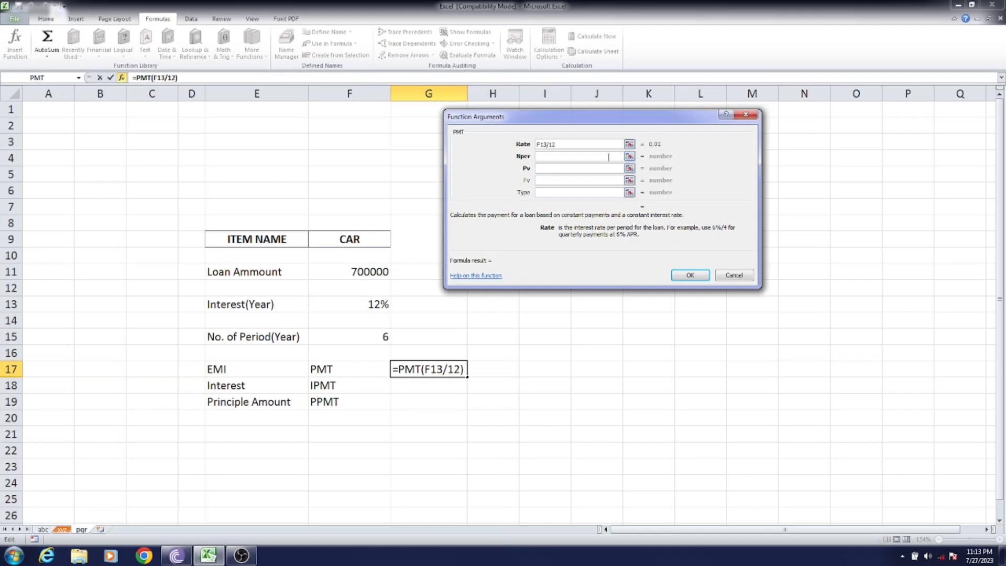
- Set the PMT function's Nper to the loan period in months, F15*12
left_click(608, 156)
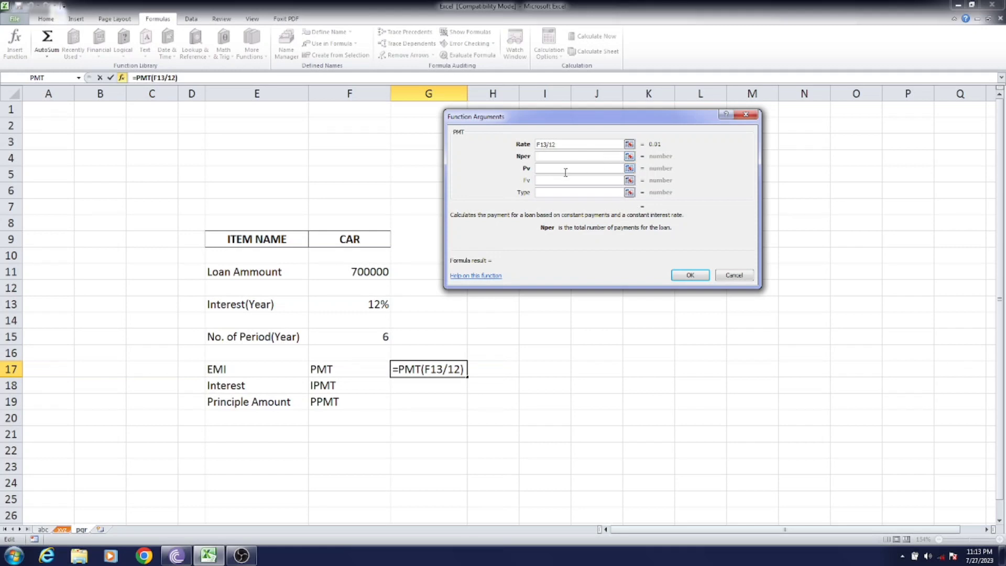
left_click(384, 337)
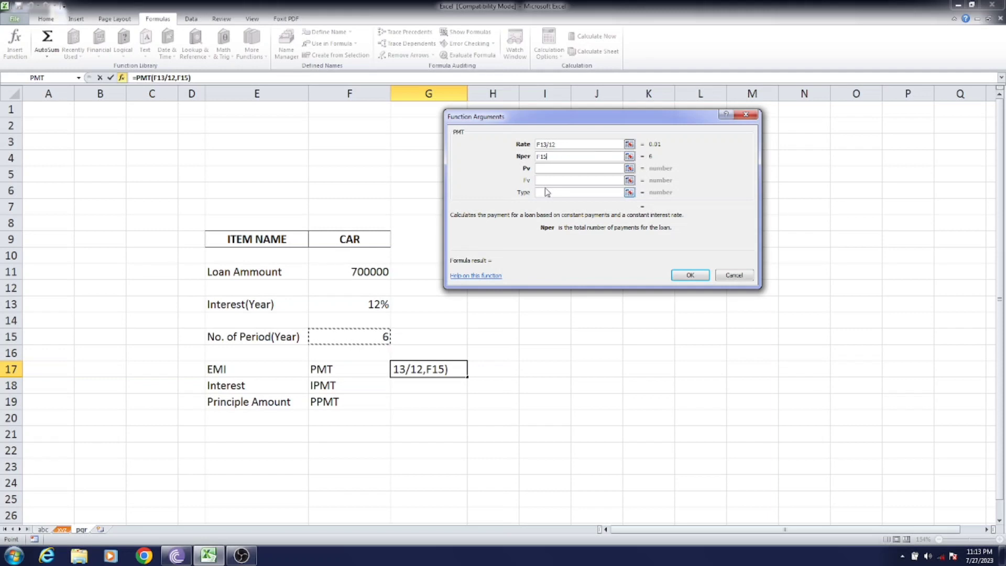
type("*")
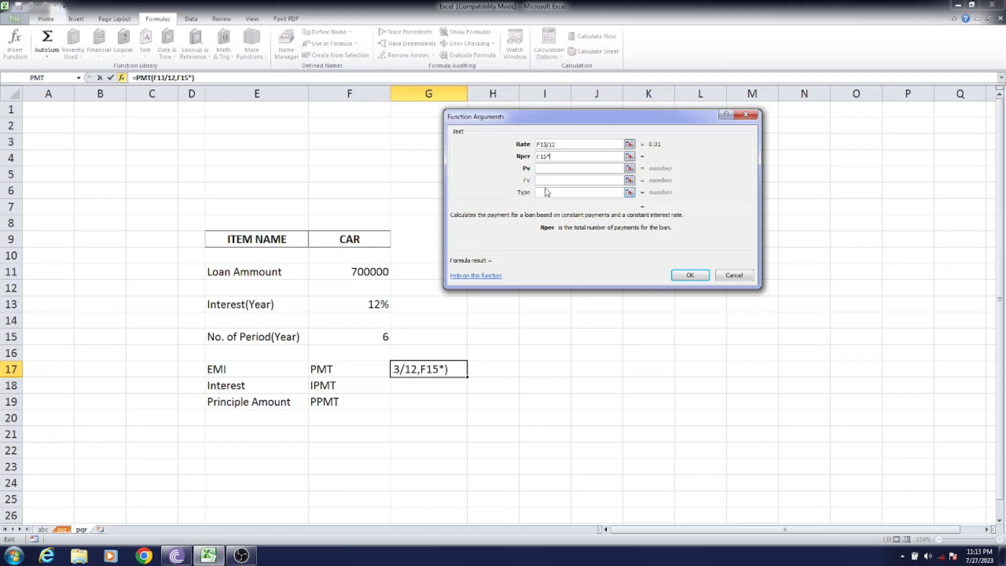
type("12")
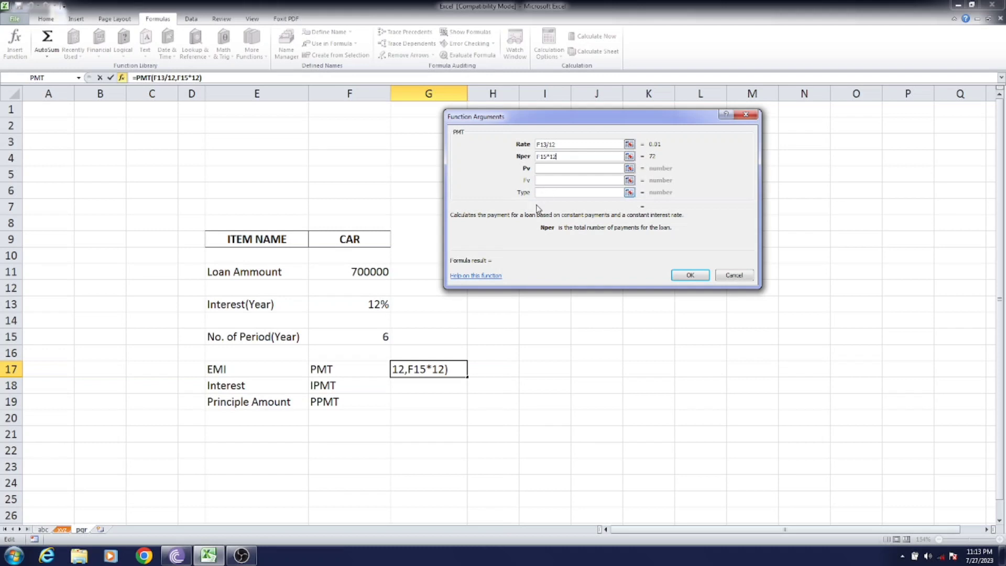
type("+")
left_click(377, 338)
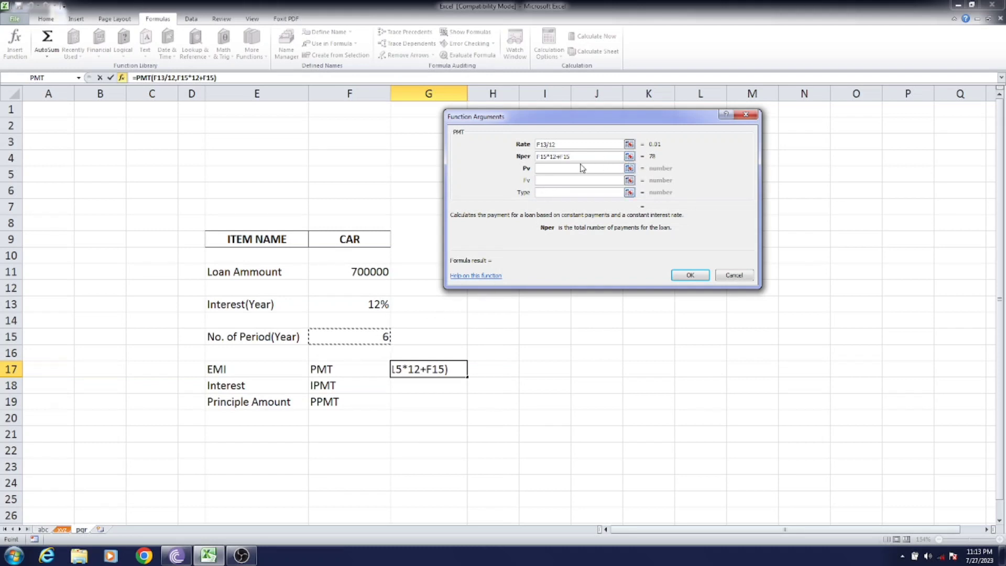
key("BackSpace")
key("BackSpace")
key("BackSpace")
key("BackSpace")
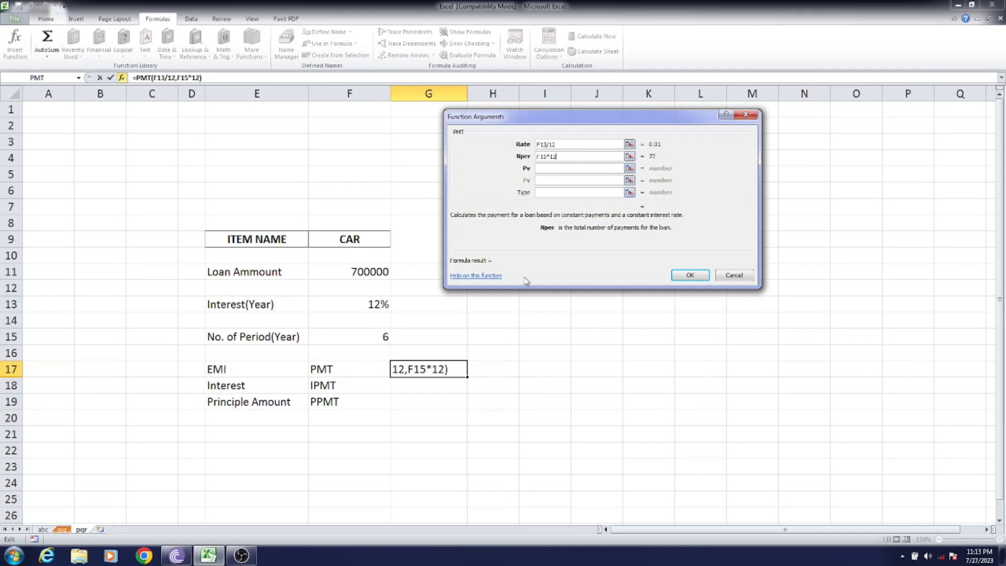
- Set the PMT function's Pv to the loan amount in F11 and complete the EMI formula
left_click(543, 167)
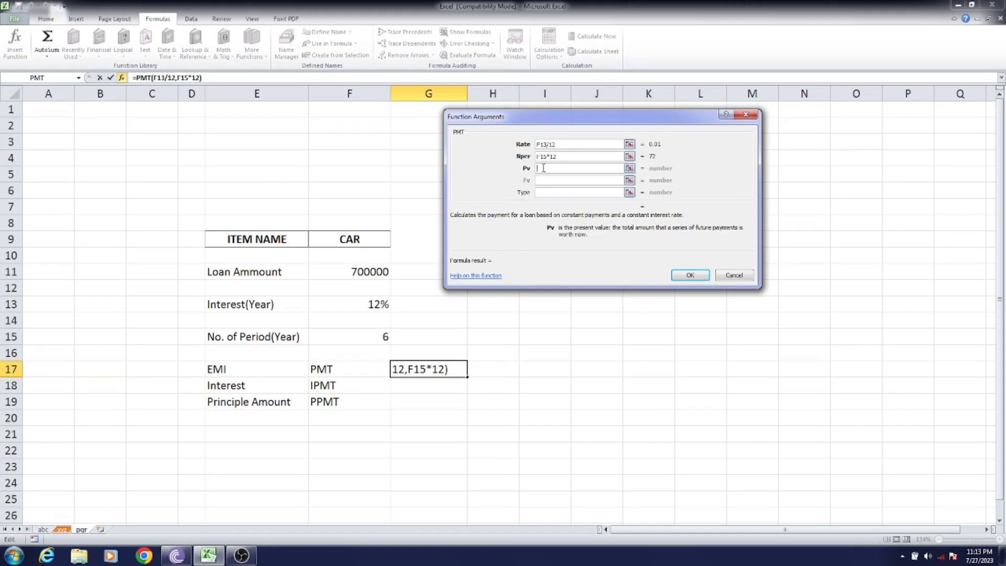
left_click(380, 271)
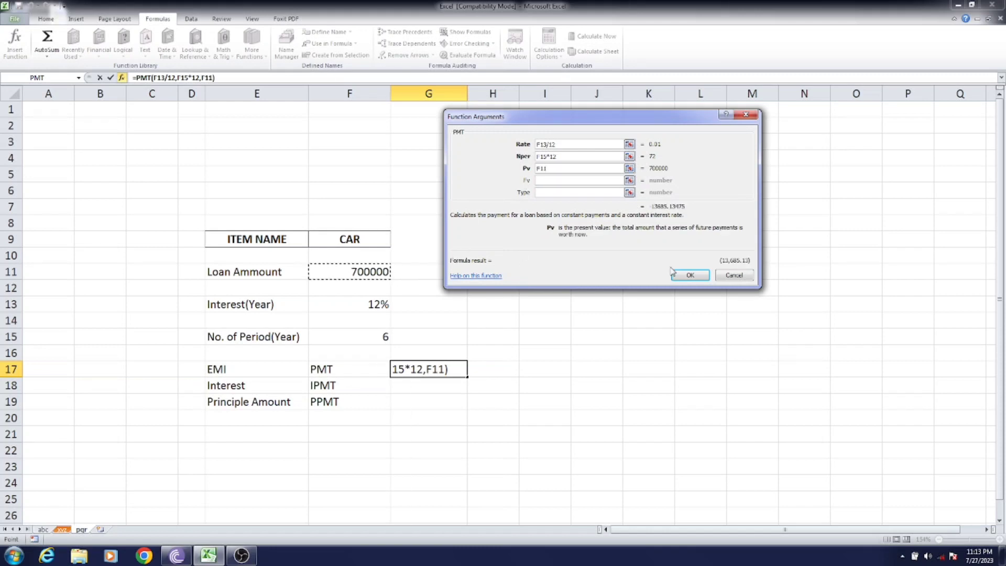
left_click(696, 275)
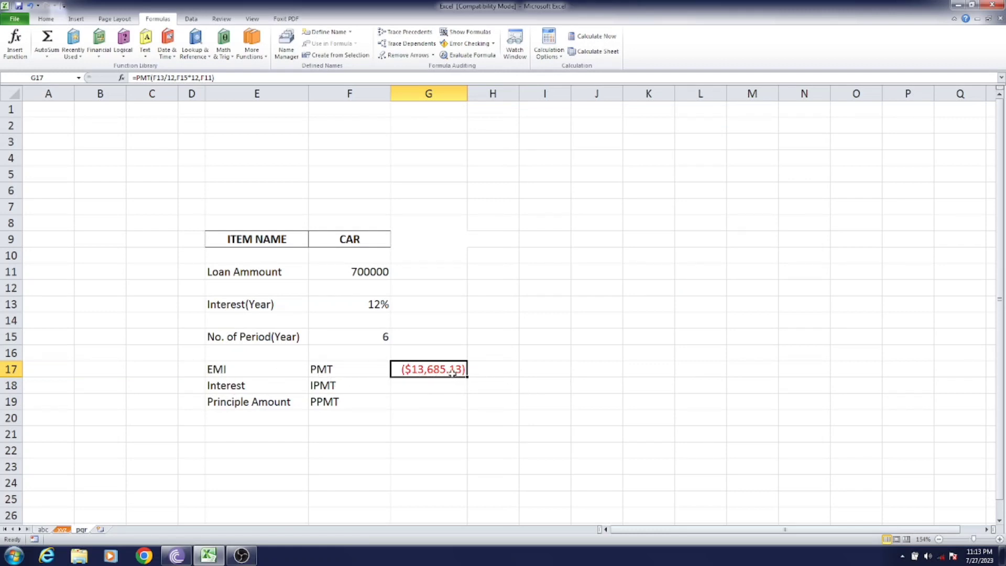
- Apply the comma number style to the EMI result in G17
left_click(46, 19)
left_click(364, 52)
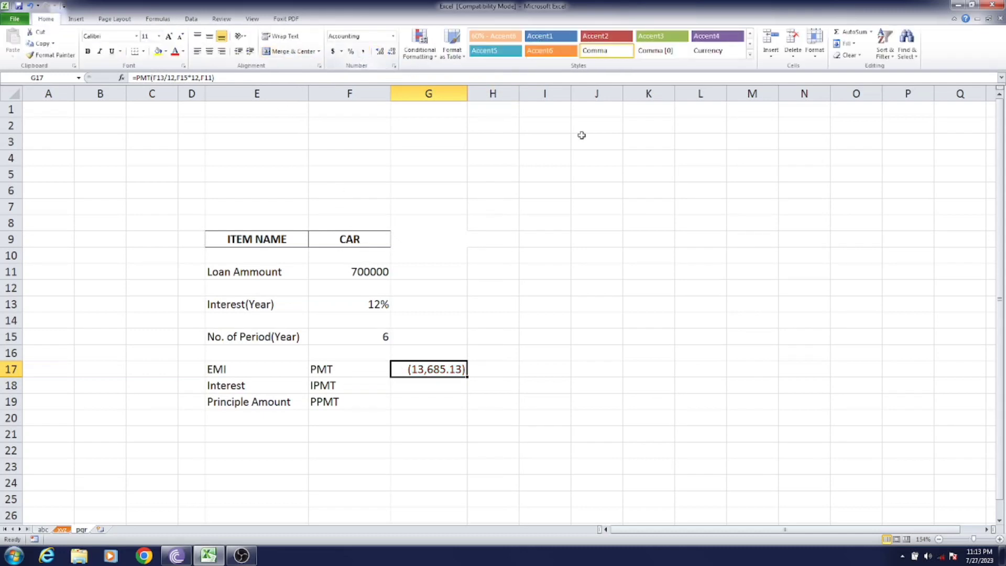
left_click(459, 393)
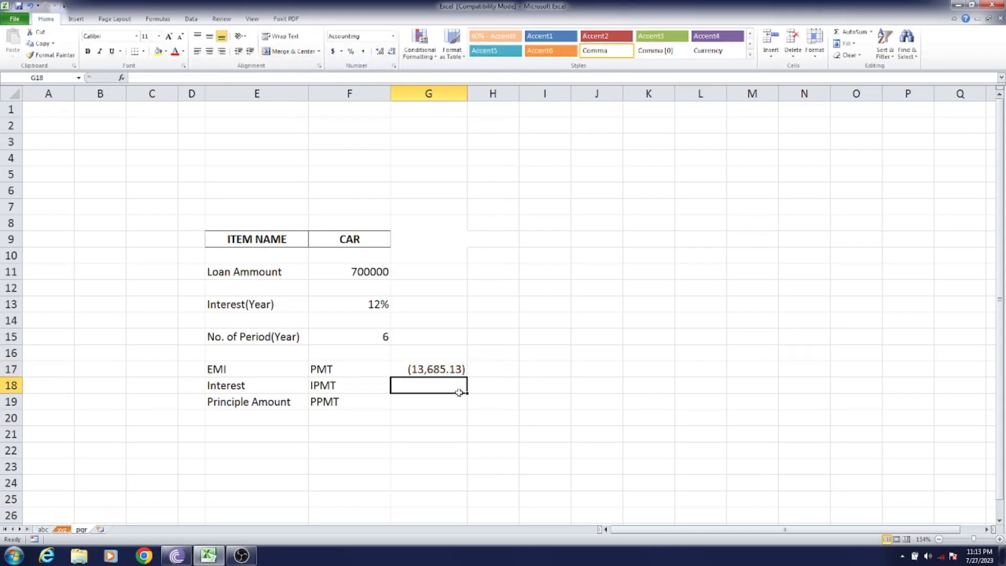
left_click(433, 362)
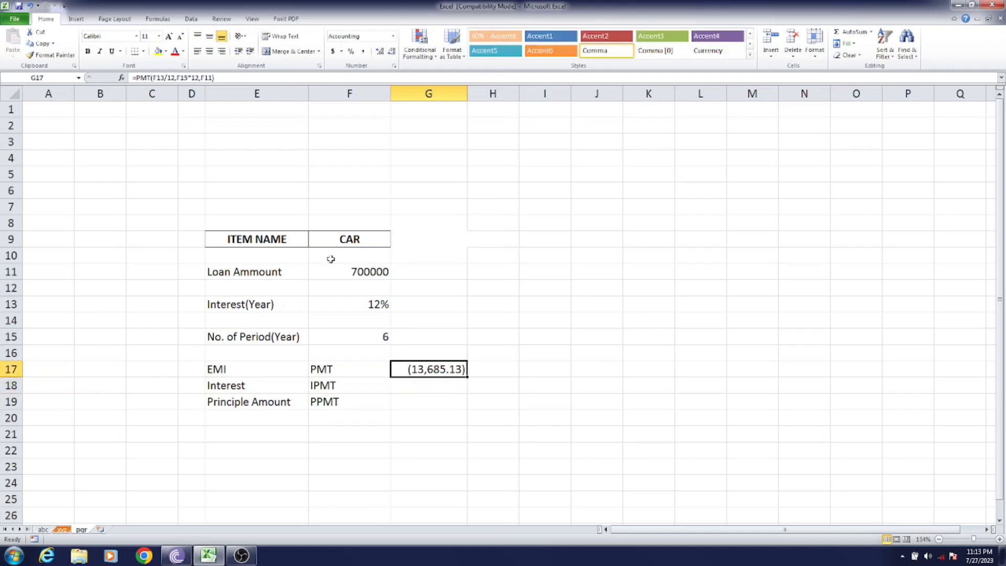
- Insert the IPMT financial function in G18 and set its Rate to F13/12
left_click(155, 20)
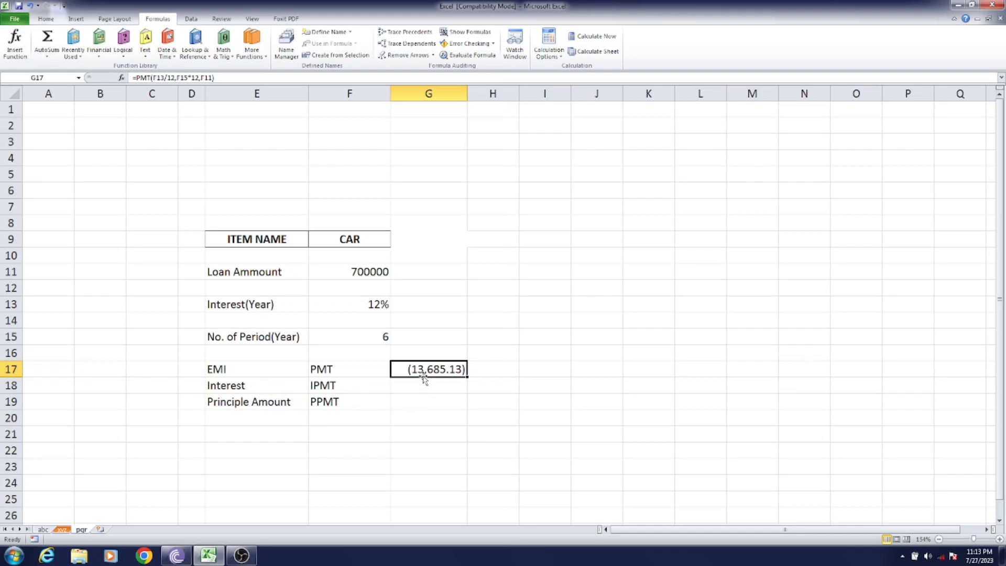
left_click(433, 388)
left_click(422, 407)
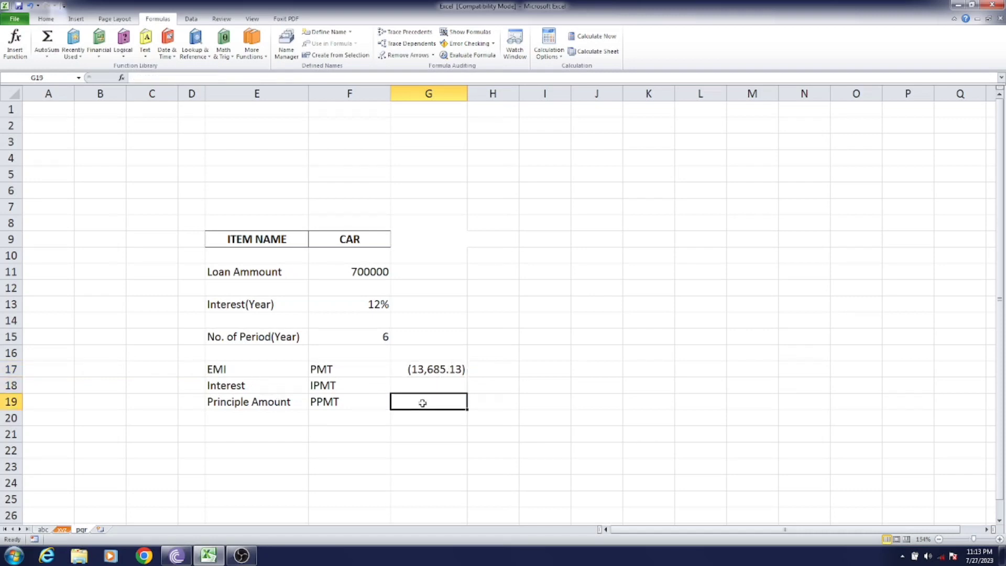
left_click(430, 388)
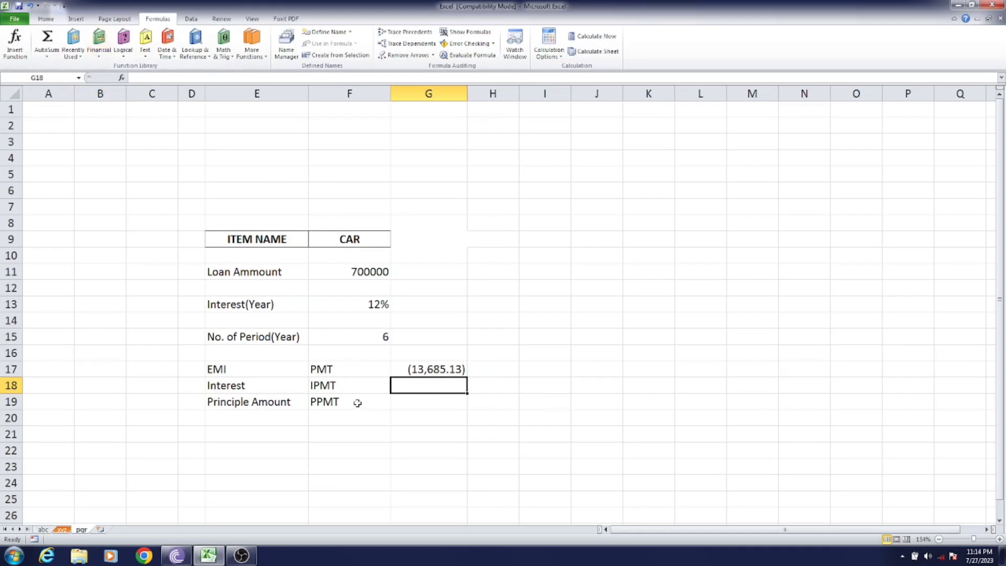
left_click(100, 50)
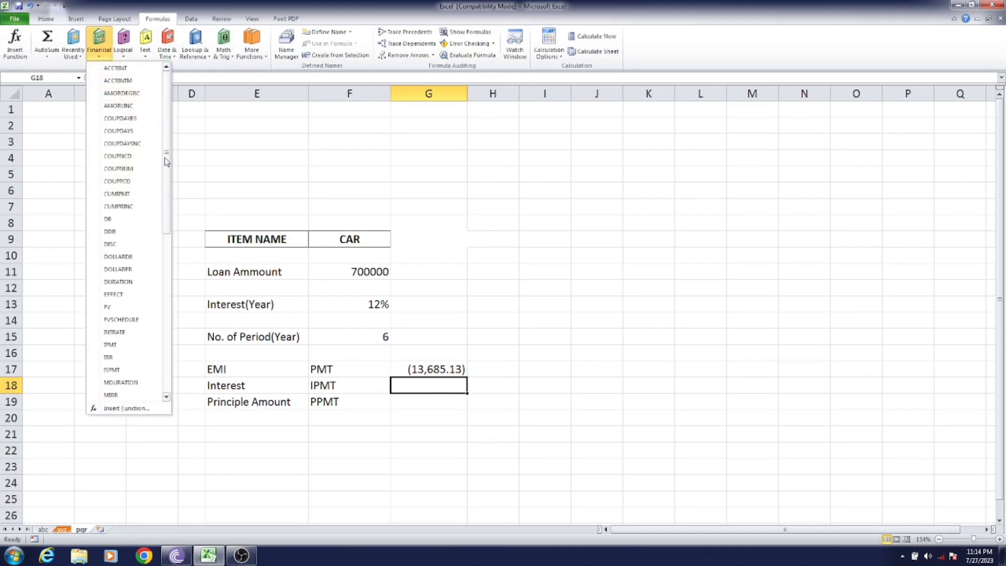
left_click_drag(167, 155, 168, 247)
left_click(127, 152)
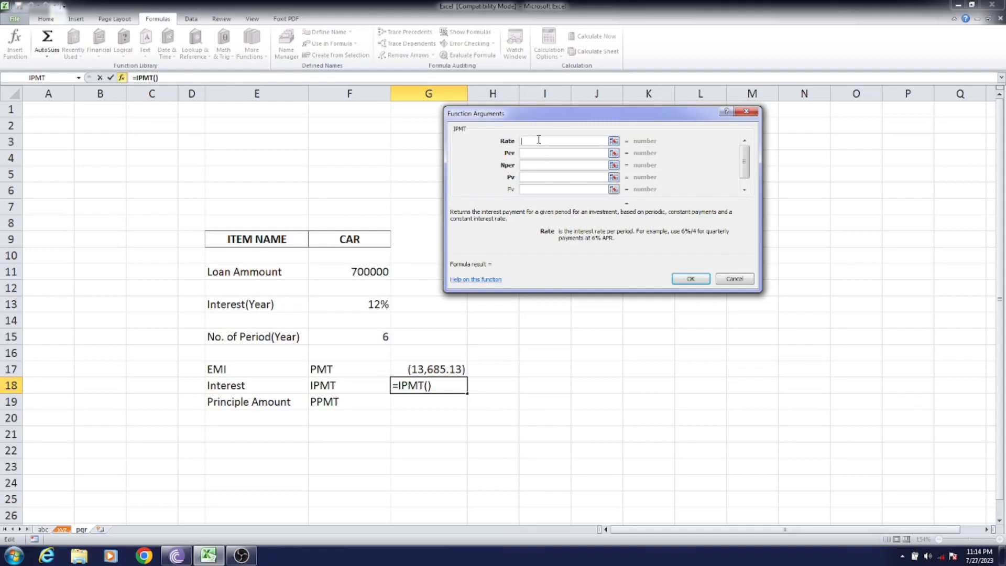
left_click(376, 304)
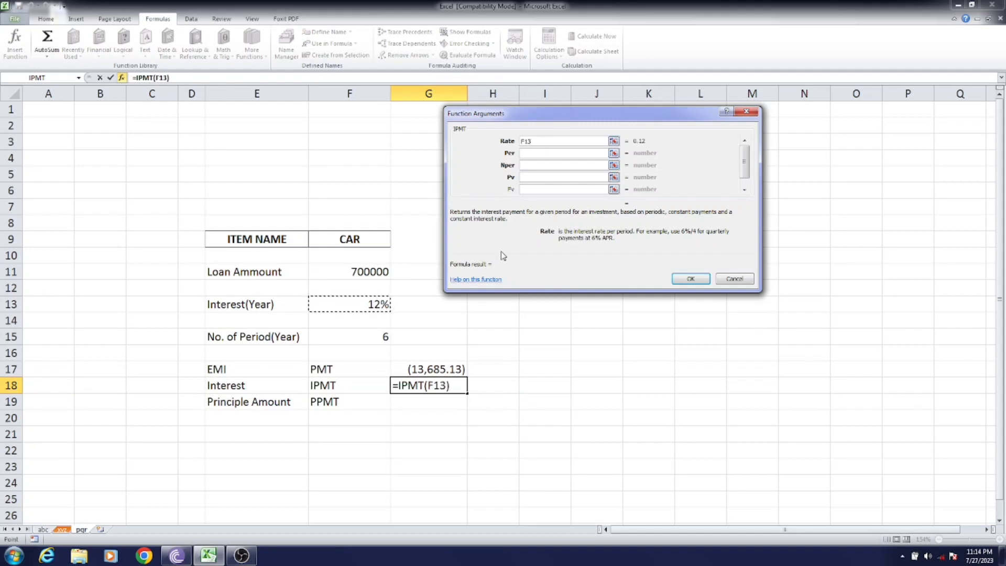
type("/12")
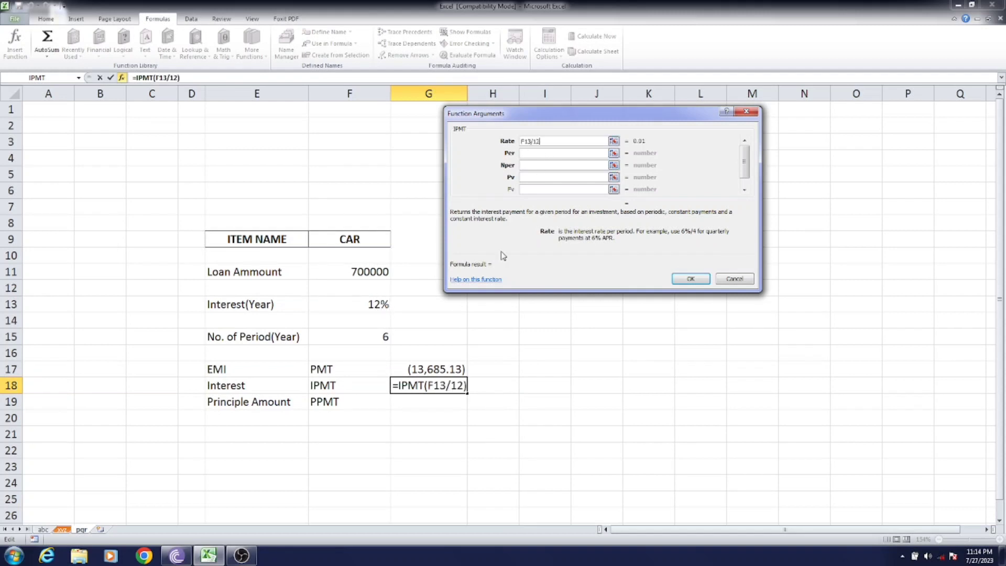
- Set the IPMT function's Per to 1 and its Nper to the loan period in months, F15*12
left_click(573, 152)
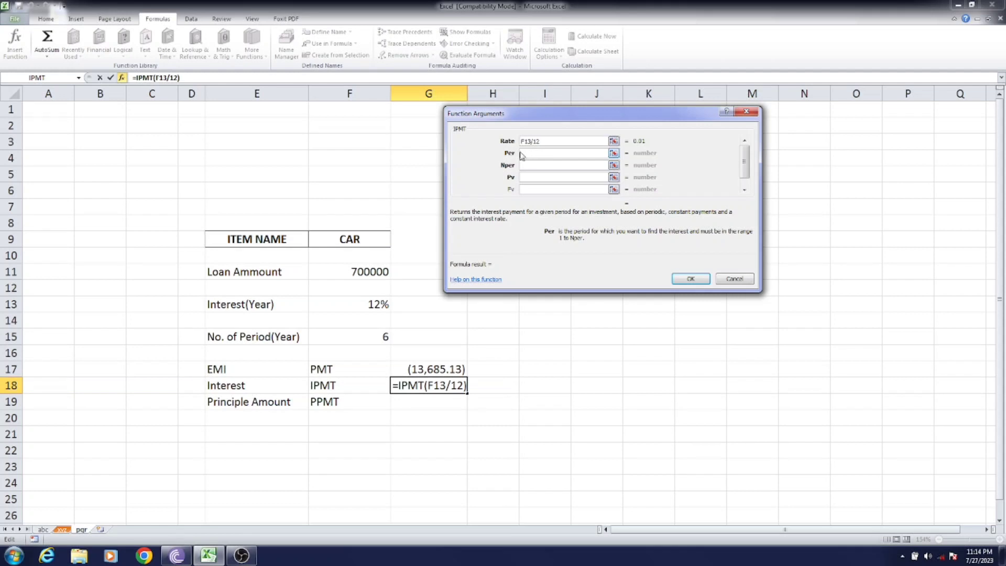
type("1")
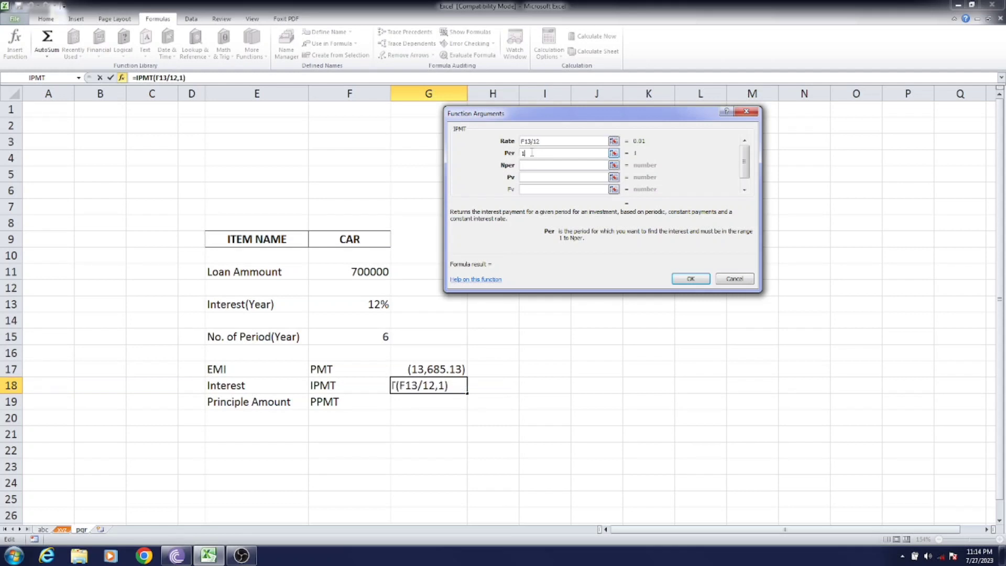
left_click(532, 164)
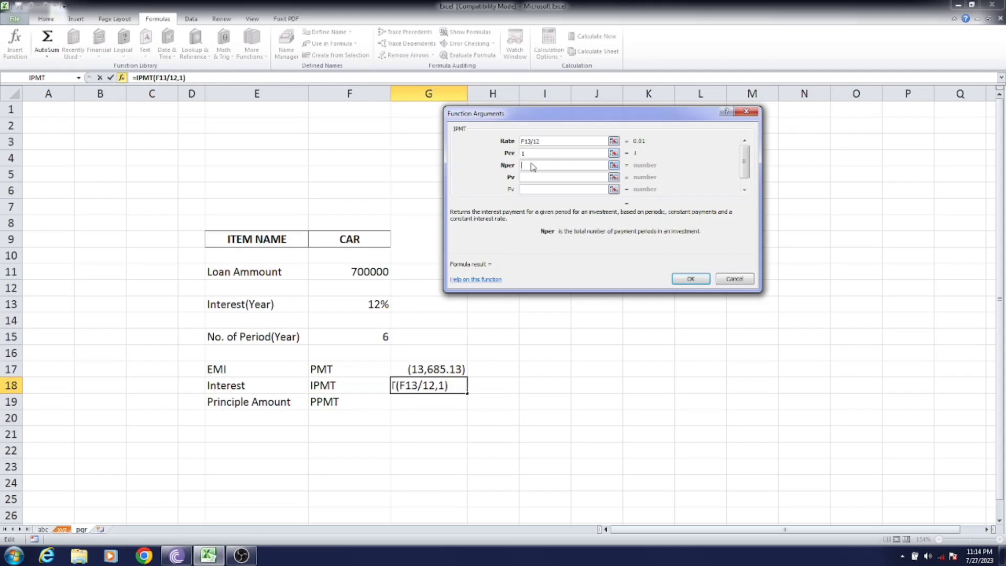
left_click(383, 336)
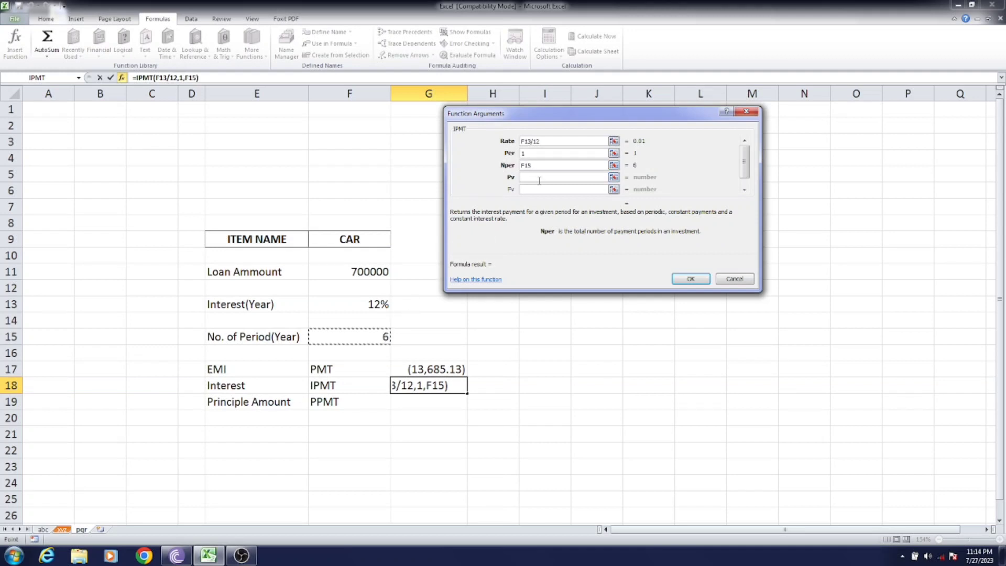
type("*12")
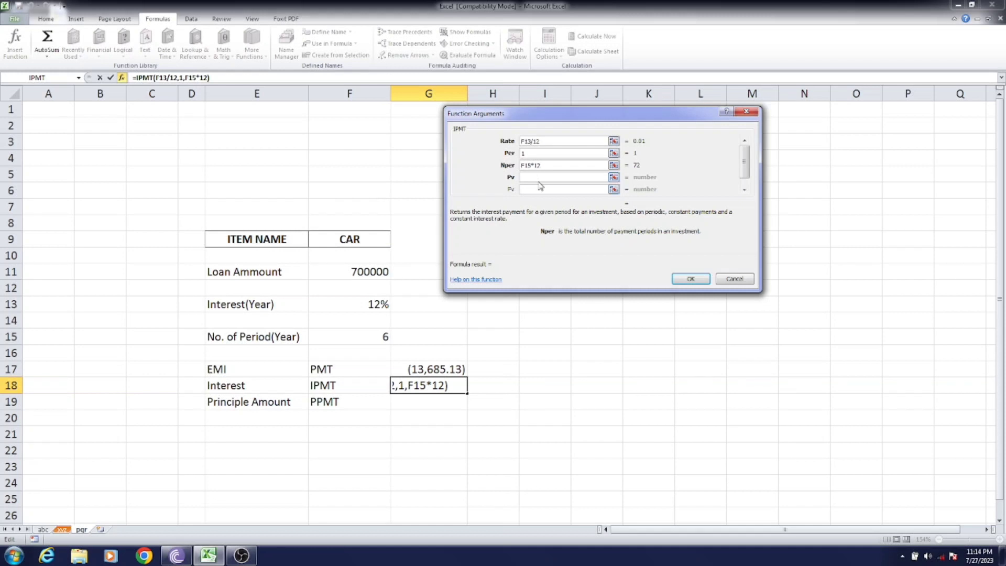
- Complete the IPMT formula with the loan amount F11 as Pv and apply the comma number style to the result in G18
key("Tab")
left_click(372, 272)
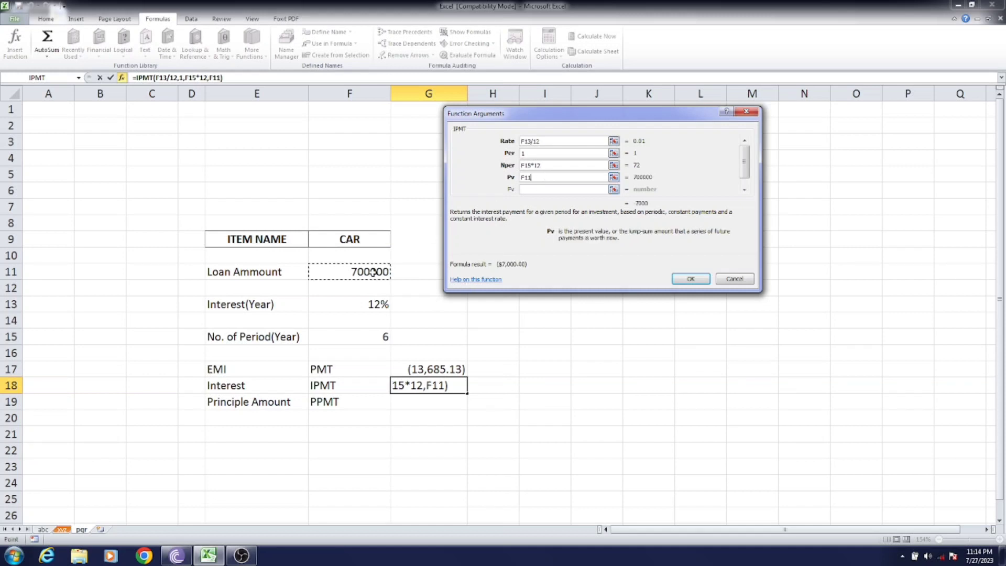
left_click(691, 278)
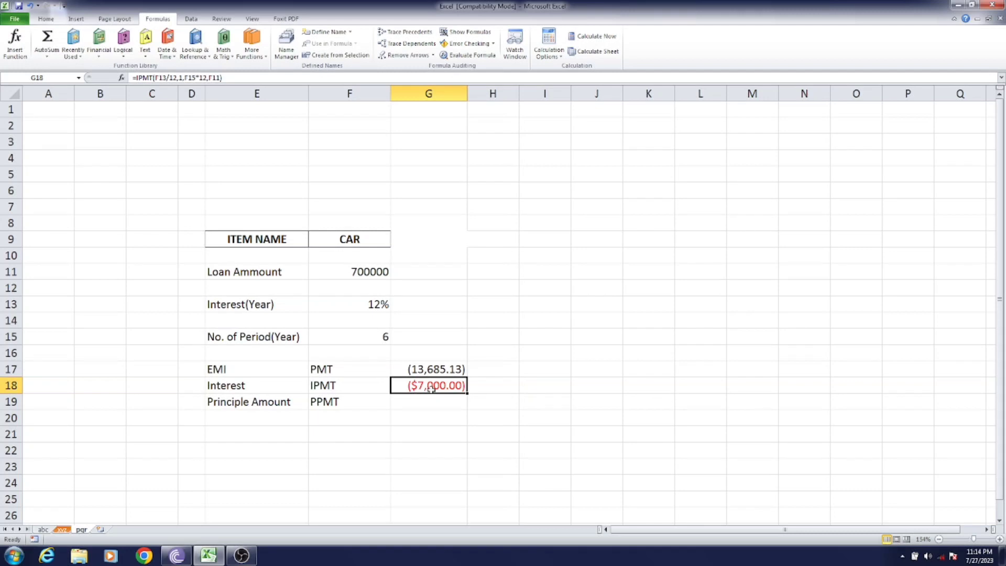
left_click(48, 19)
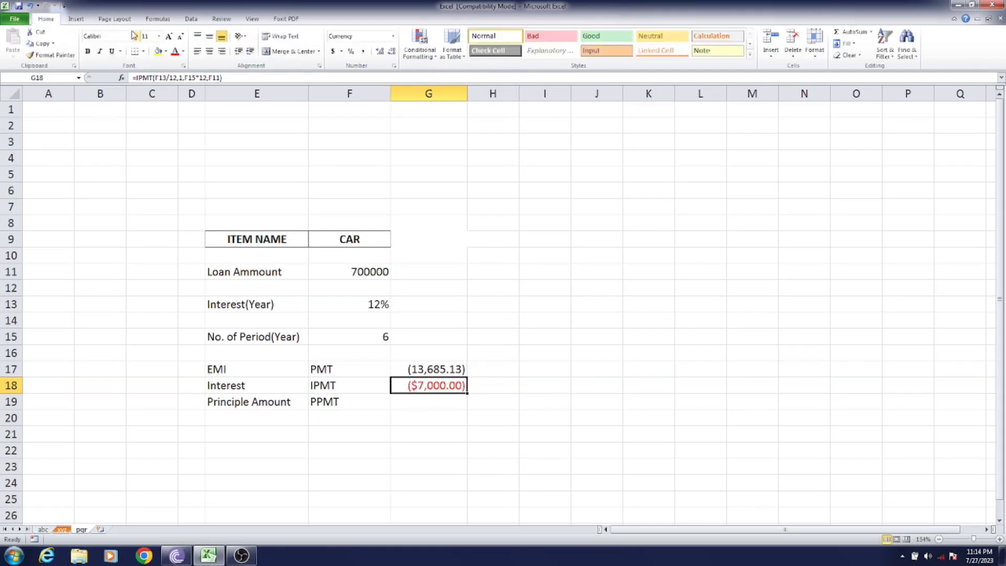
left_click(362, 51)
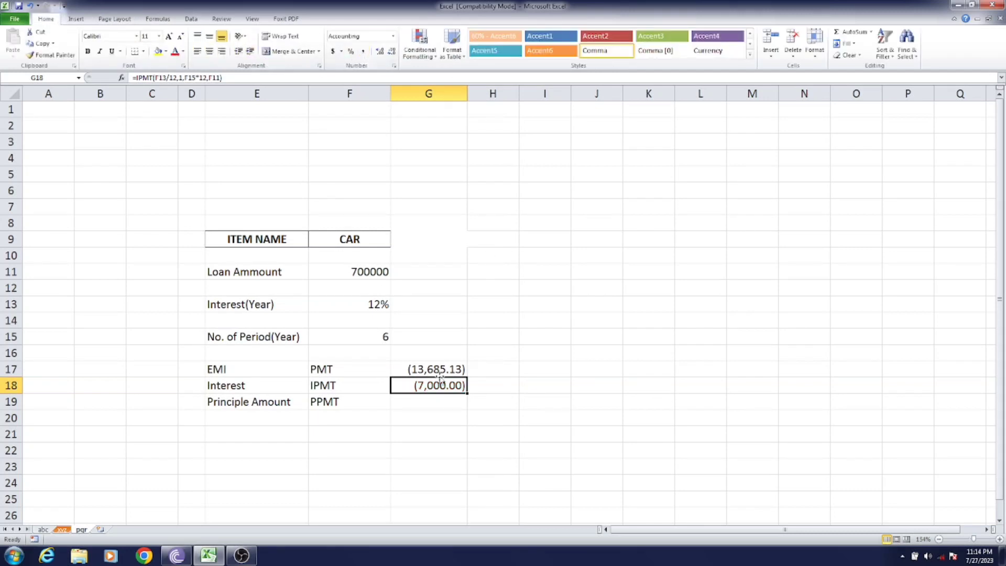
- Insert the PPMT financial function in G19 and set its Rate to F13/12
left_click(446, 401)
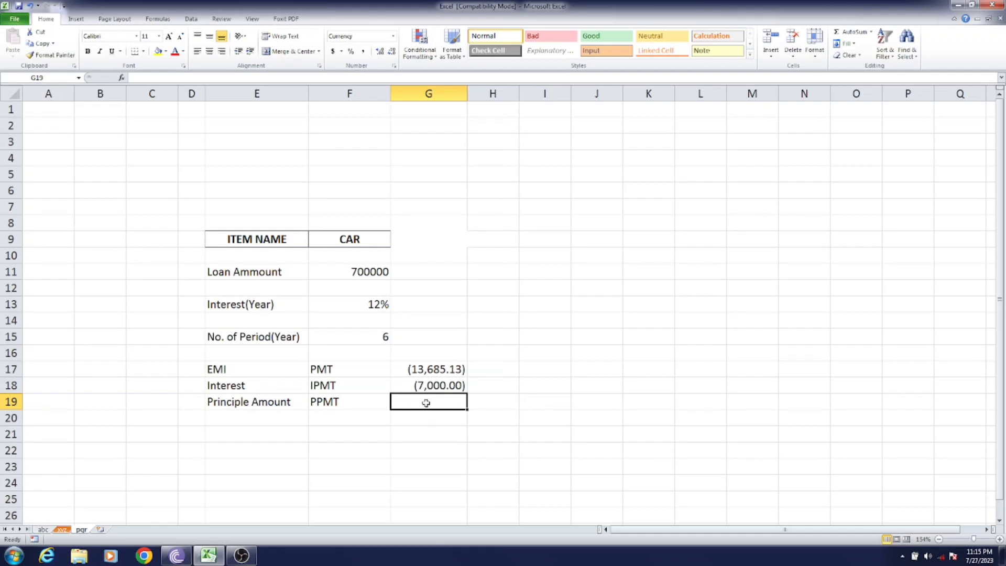
left_click(166, 21)
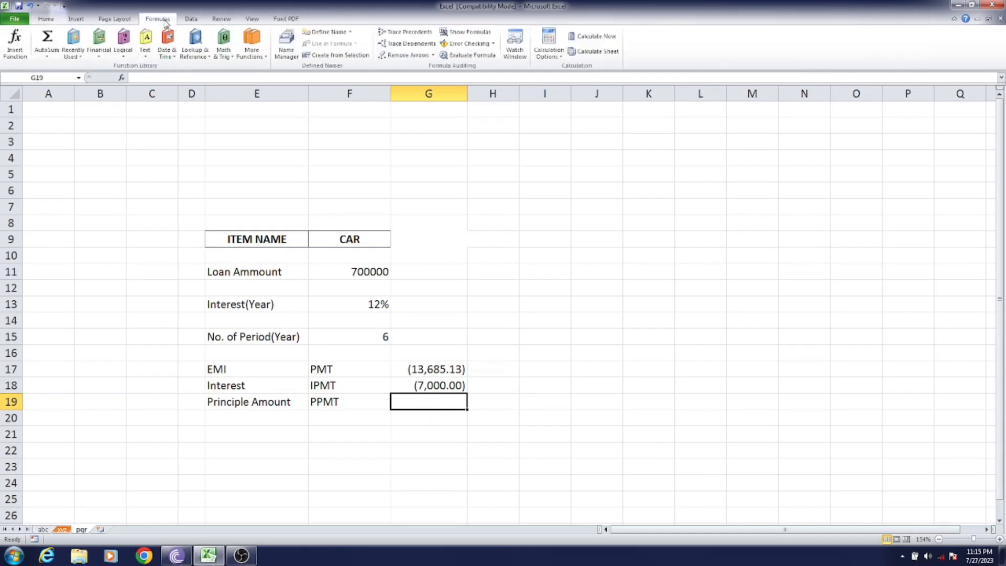
left_click(99, 46)
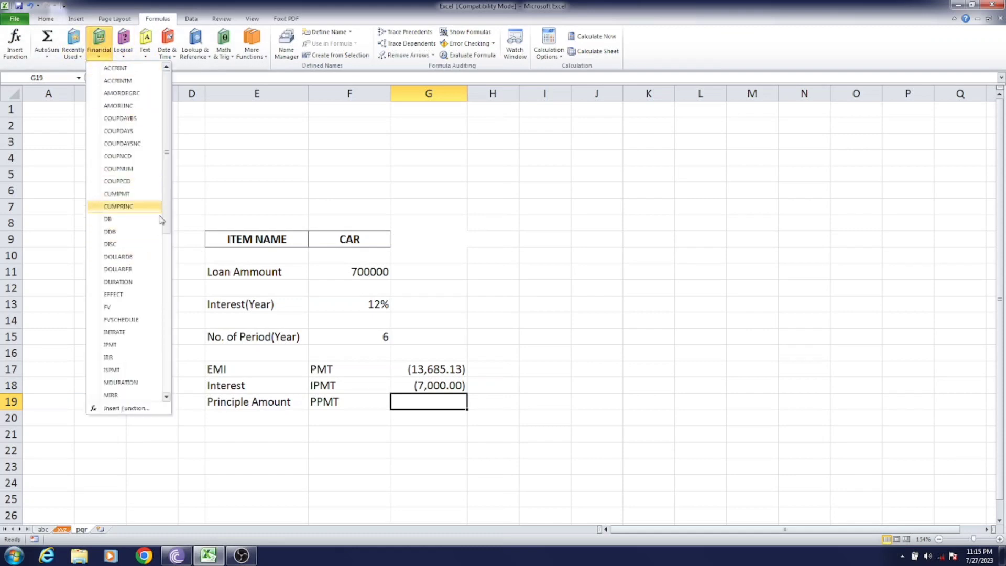
left_click_drag(168, 201, 166, 315)
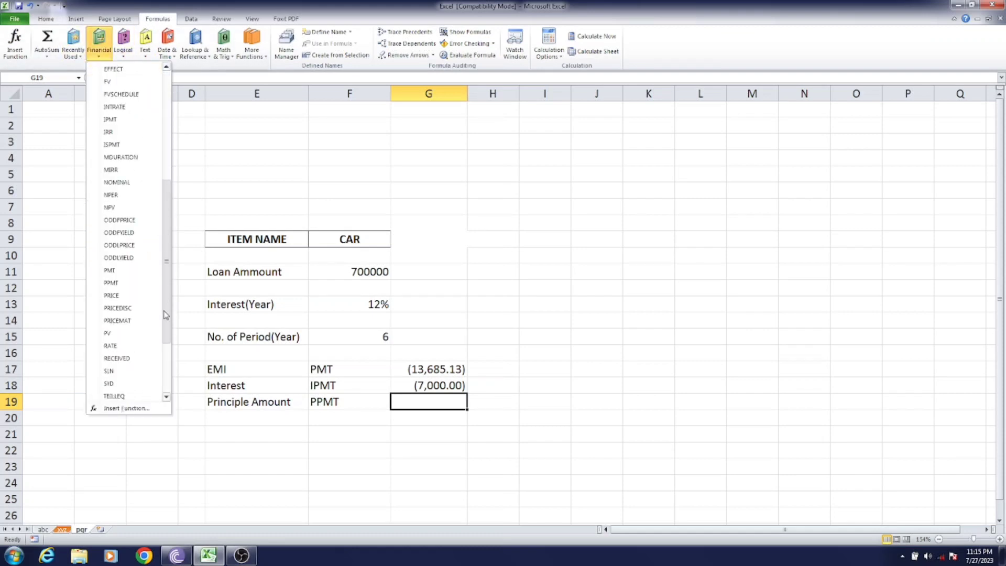
left_click(112, 283)
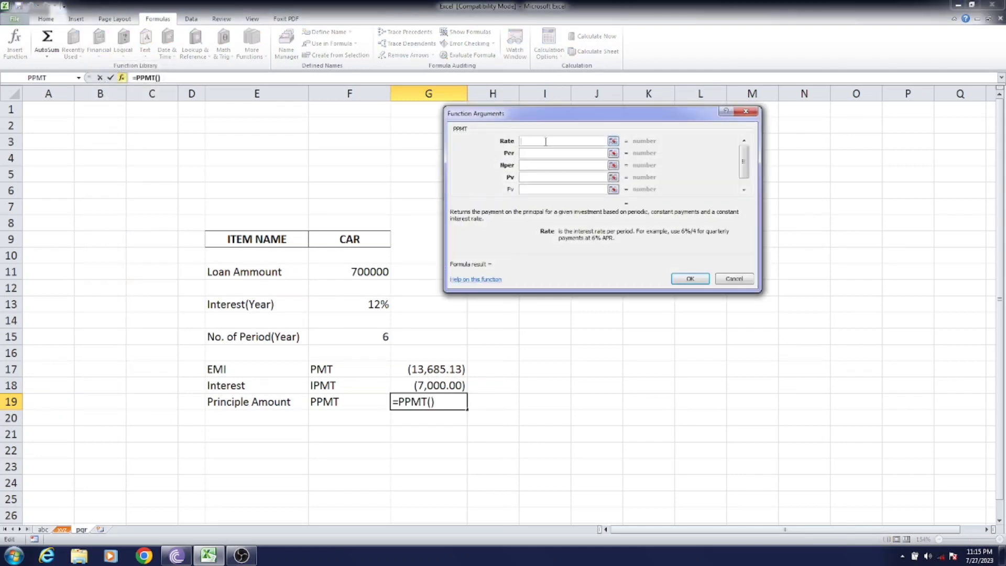
left_click(385, 305)
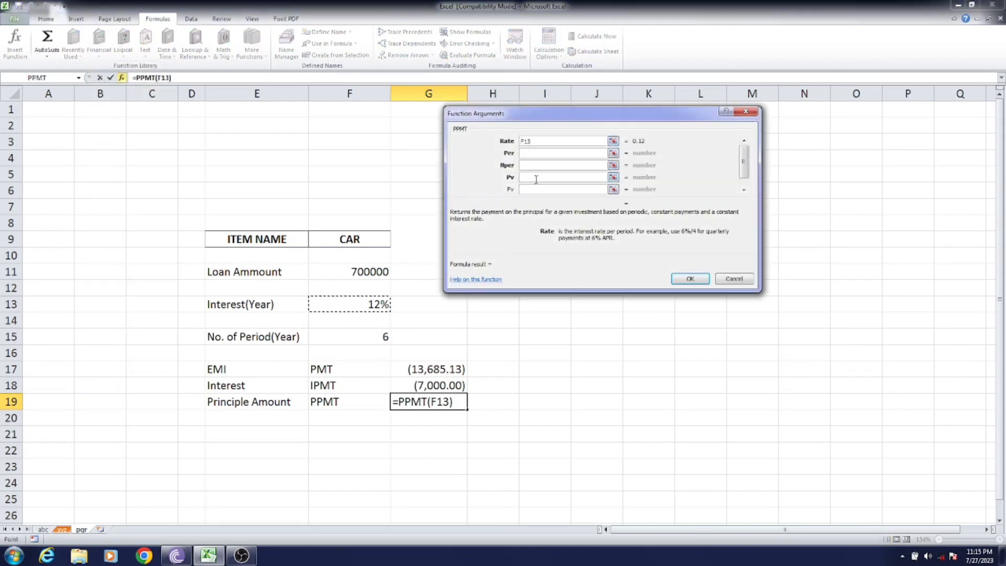
type("/12")
- Set the PPMT function's Per to 1 and its Nper to F15*12
left_click(561, 155)
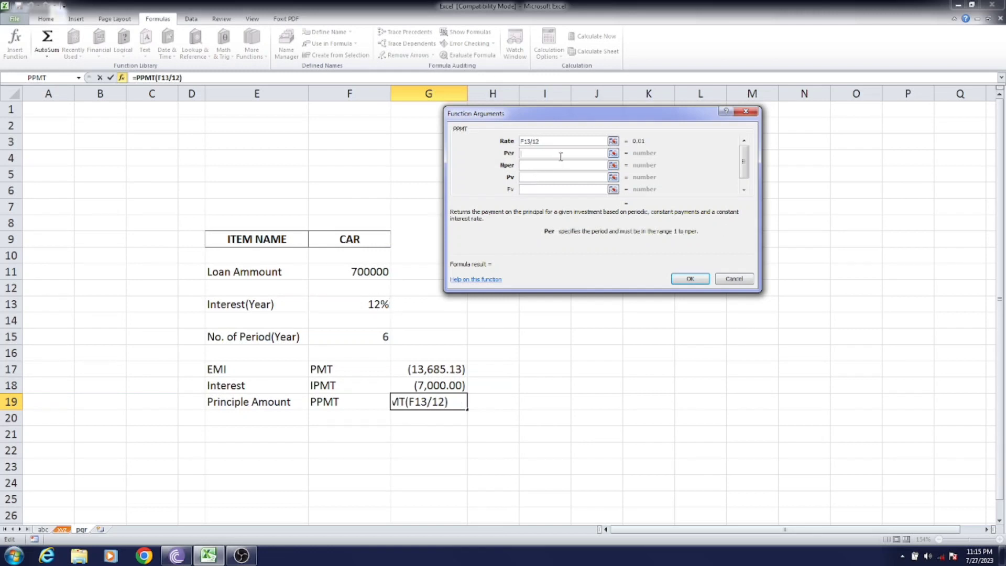
type("1")
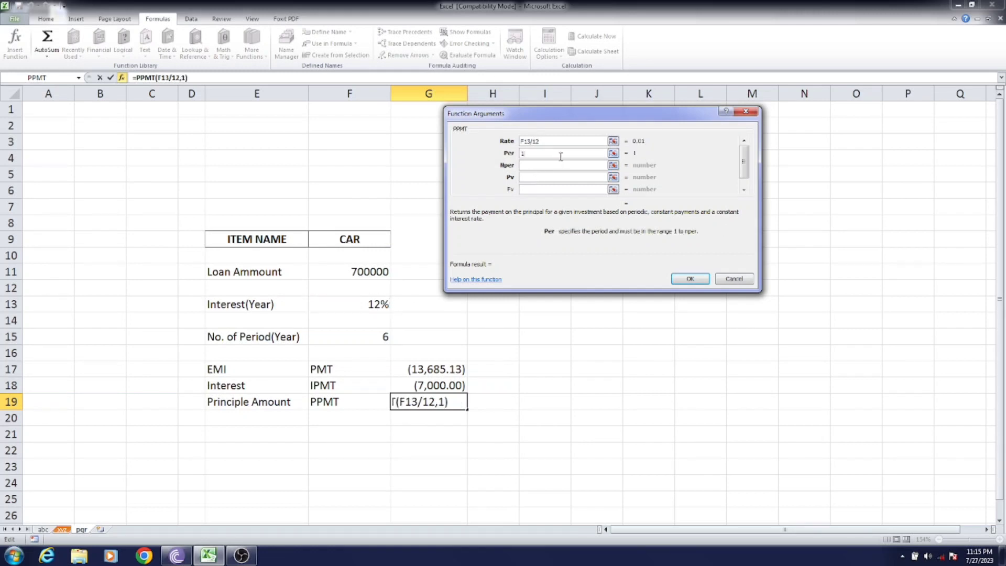
left_click(553, 165)
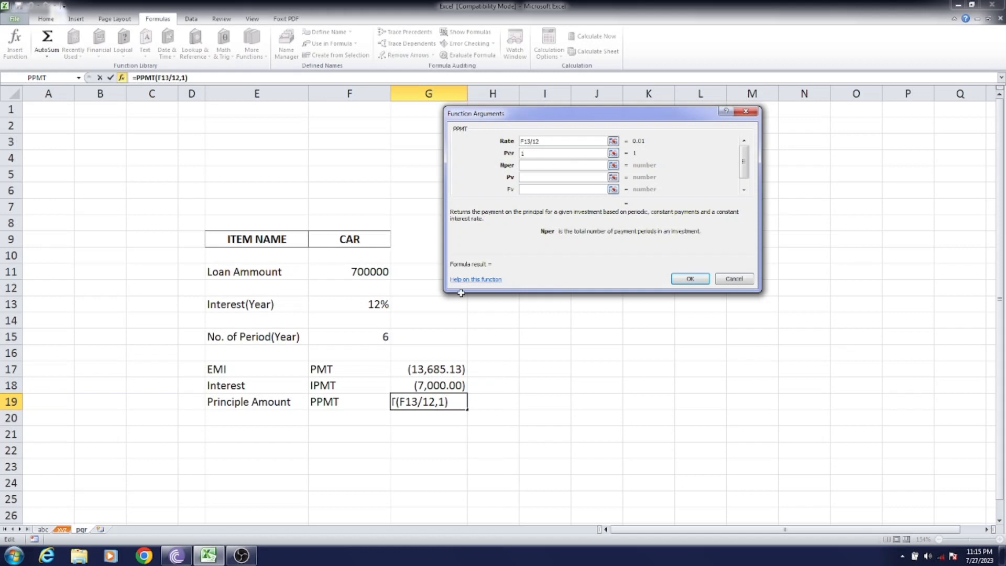
left_click(386, 336)
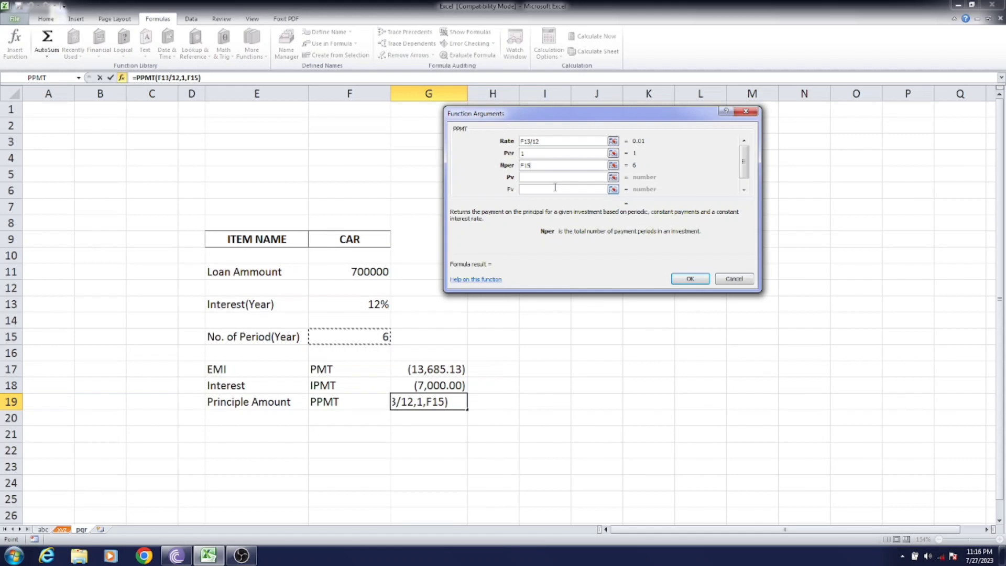
type("*12")
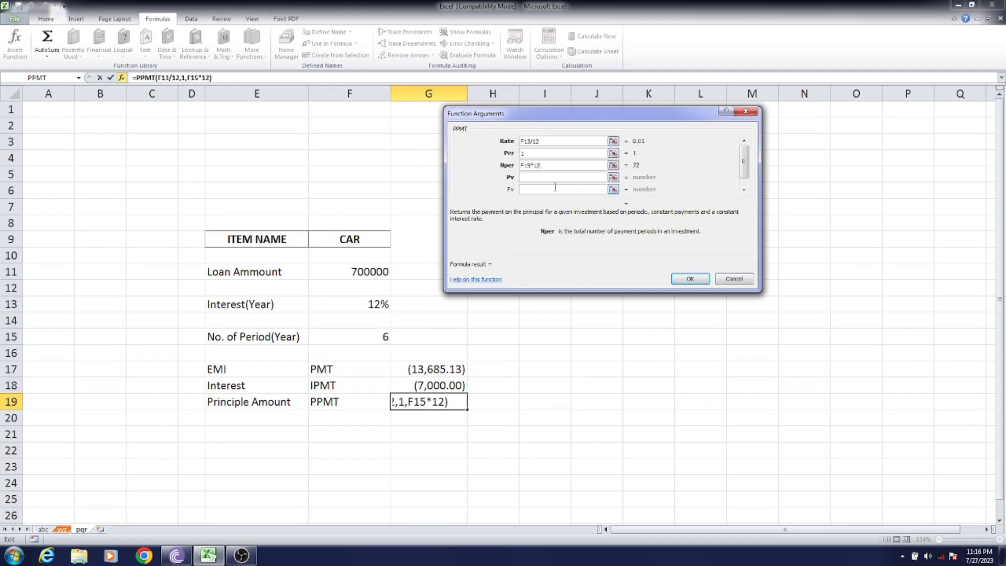
- Complete the PPMT formula with F11 as Pv and apply the comma number style to the principal result in G19
left_click(557, 178)
left_click(382, 271)
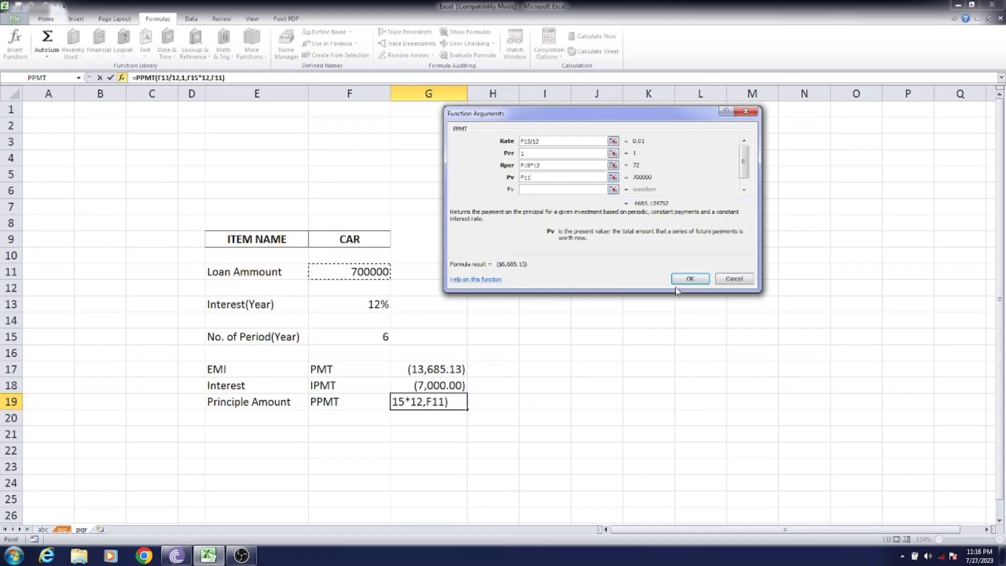
left_click(697, 279)
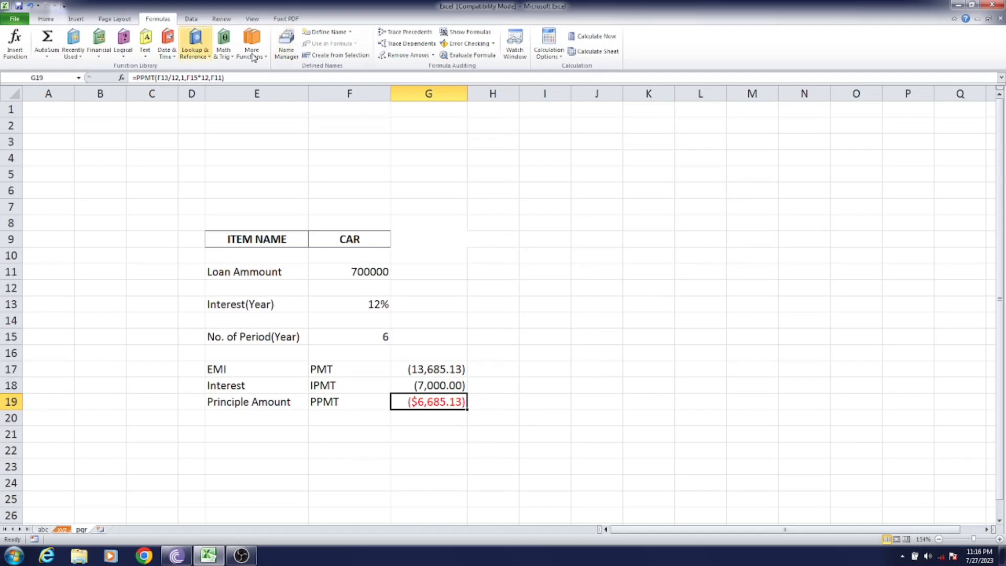
left_click(46, 19)
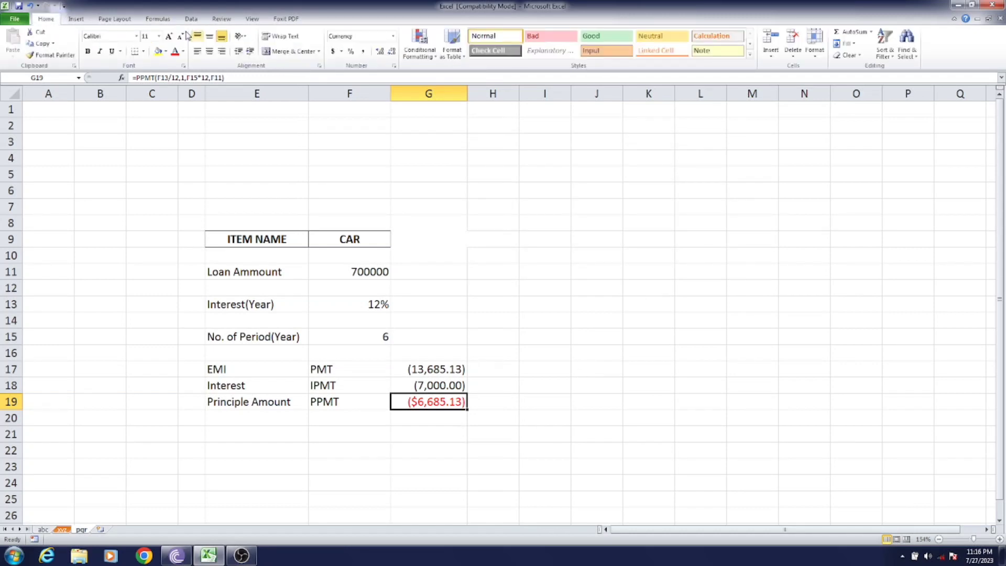
left_click(363, 52)
left_click(427, 432)
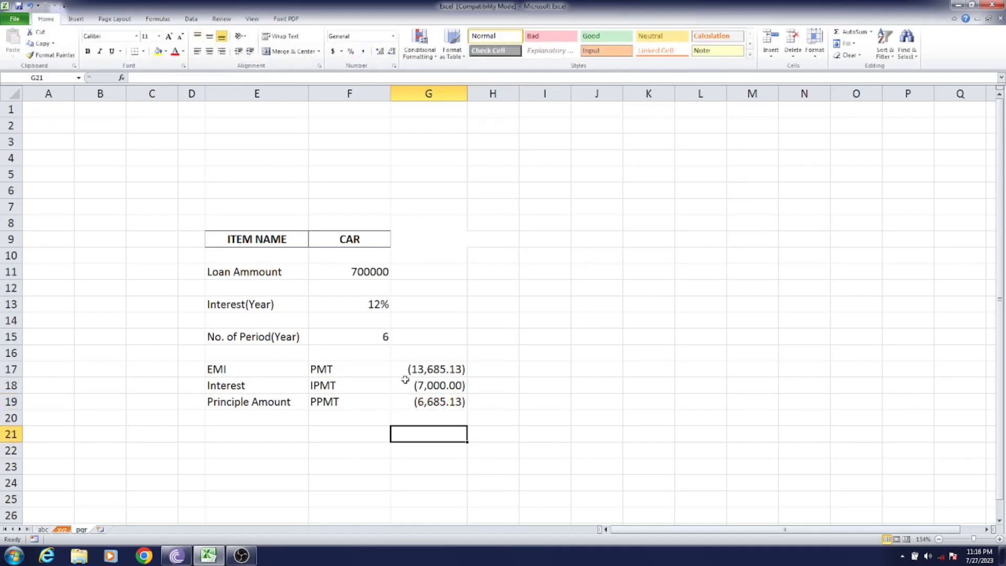
- Compare the sum of the interest and principal results in G18:G19 with the EMI in G17
left_click_drag(438, 383, 443, 401)
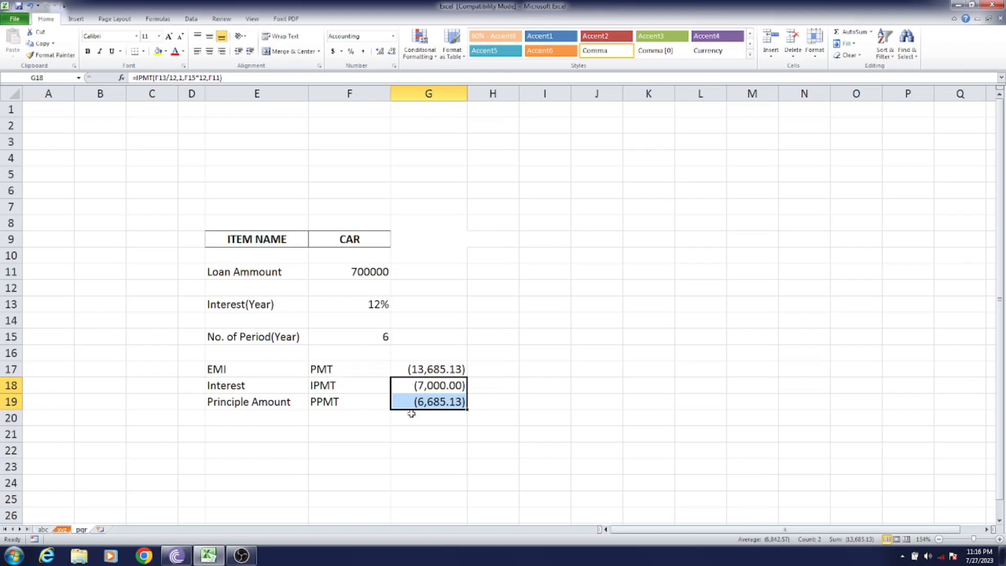
left_click(439, 369)
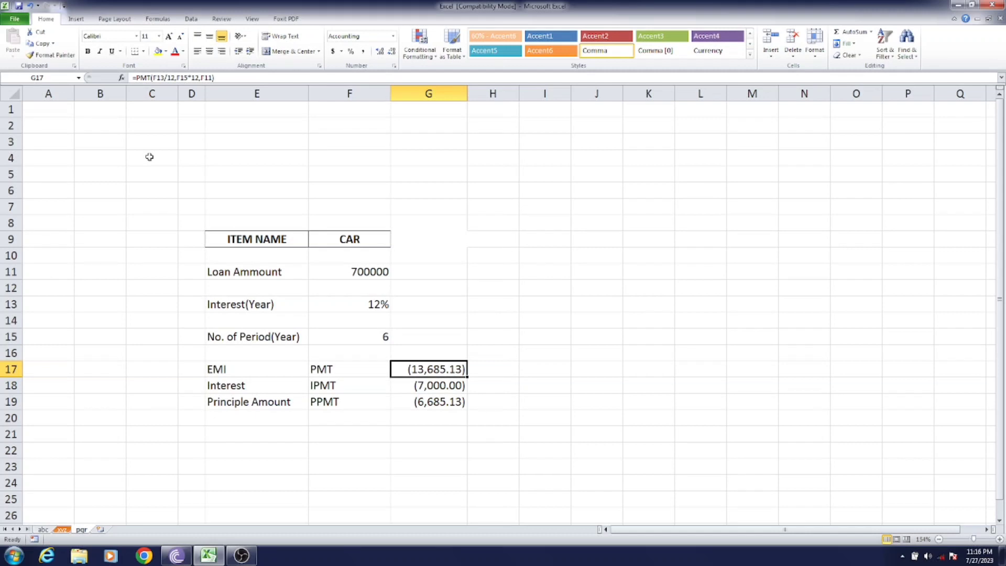
left_click(151, 19)
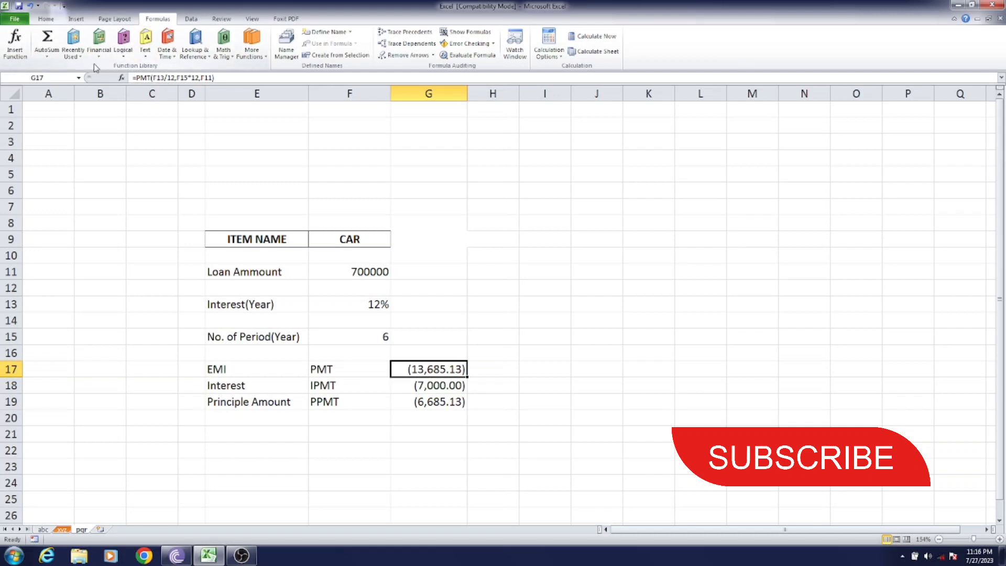
left_click(100, 47)
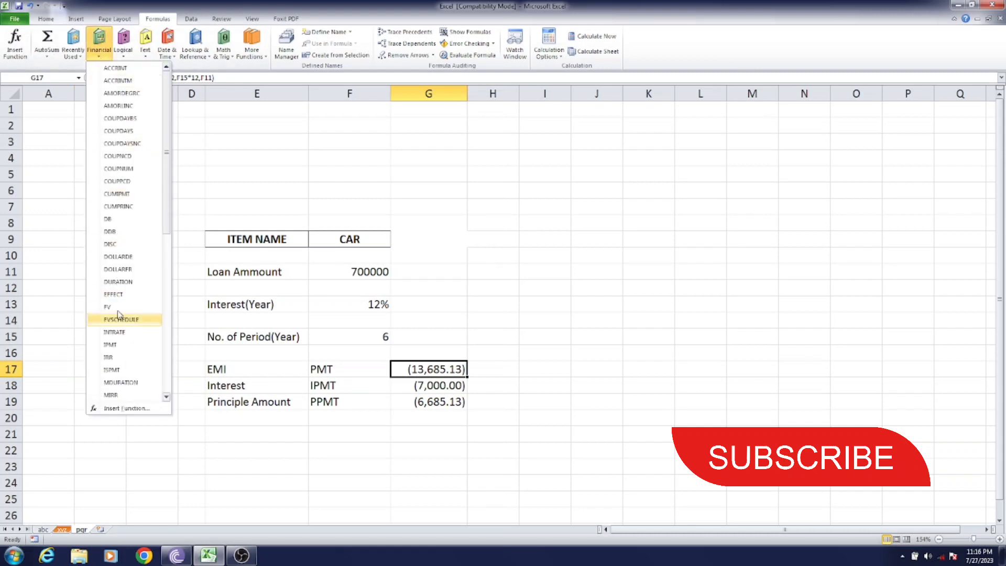
left_click_drag(173, 299, 173, 340)
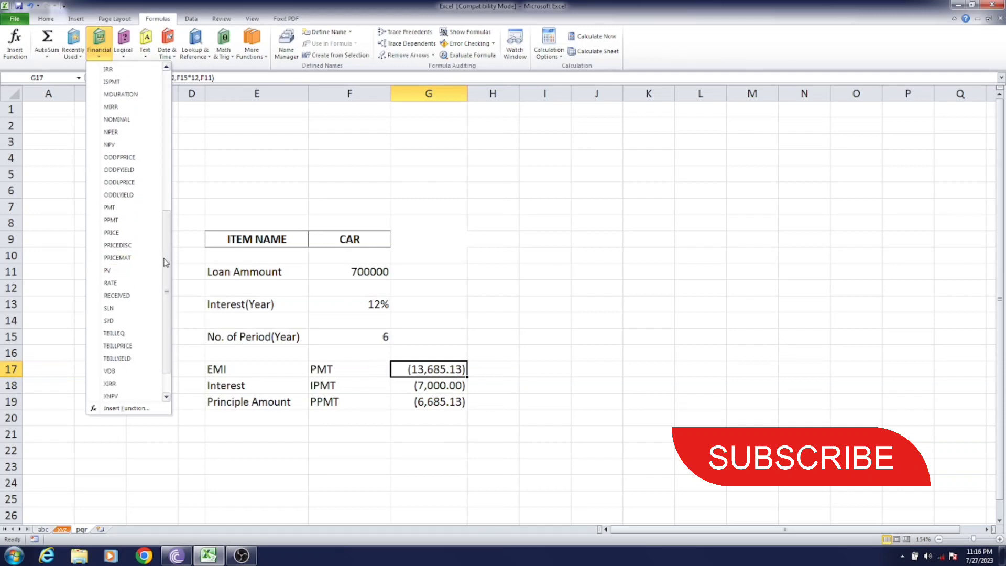
left_click_drag(164, 290, 175, 103)
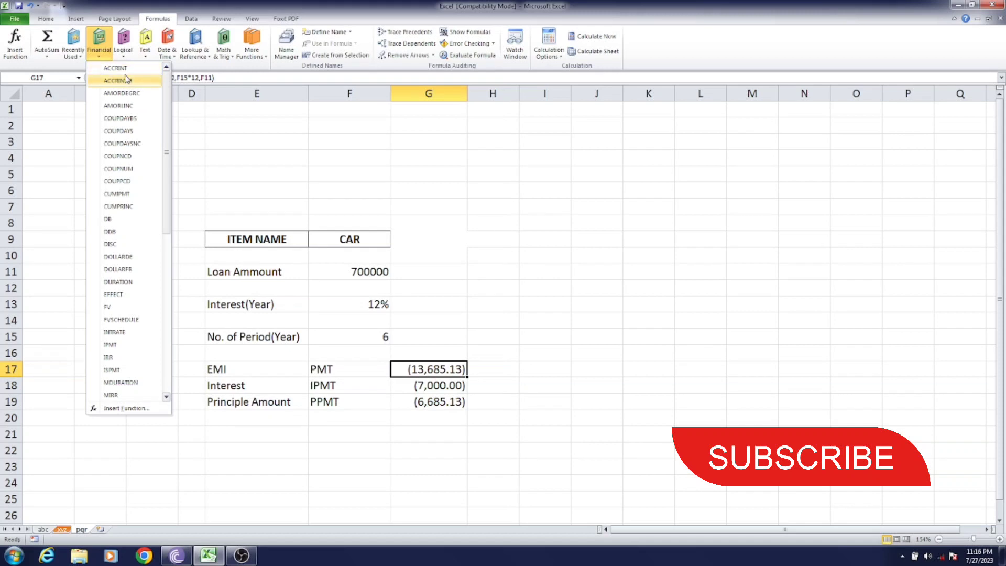